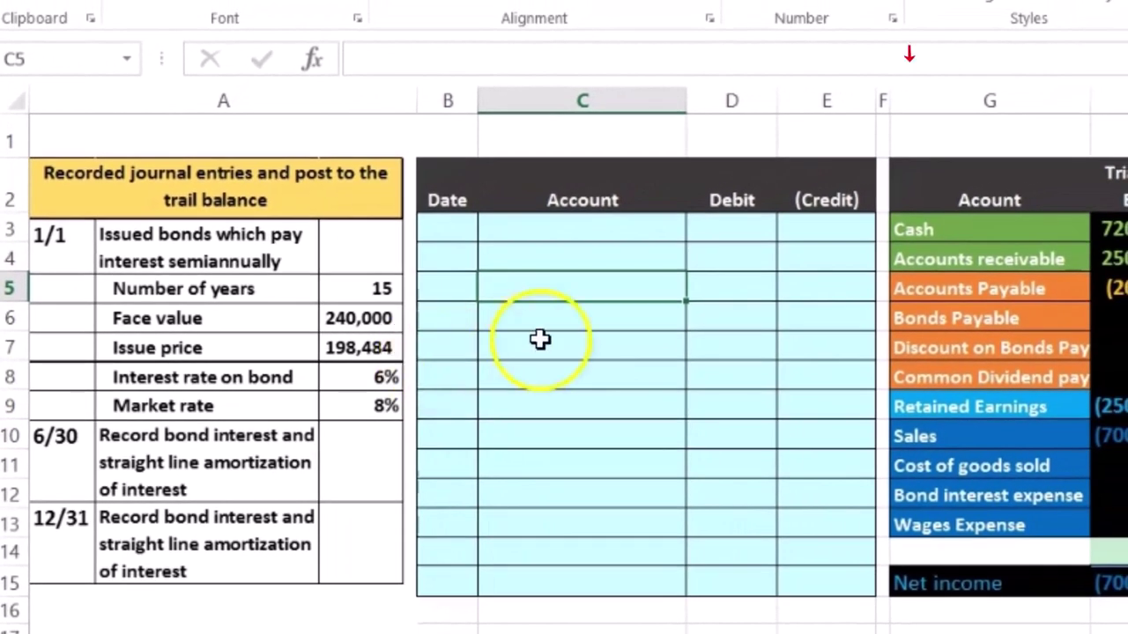
- Copy the Cash account name from the trial balance and paste it as values into C3 of the journal
click(962, 229)
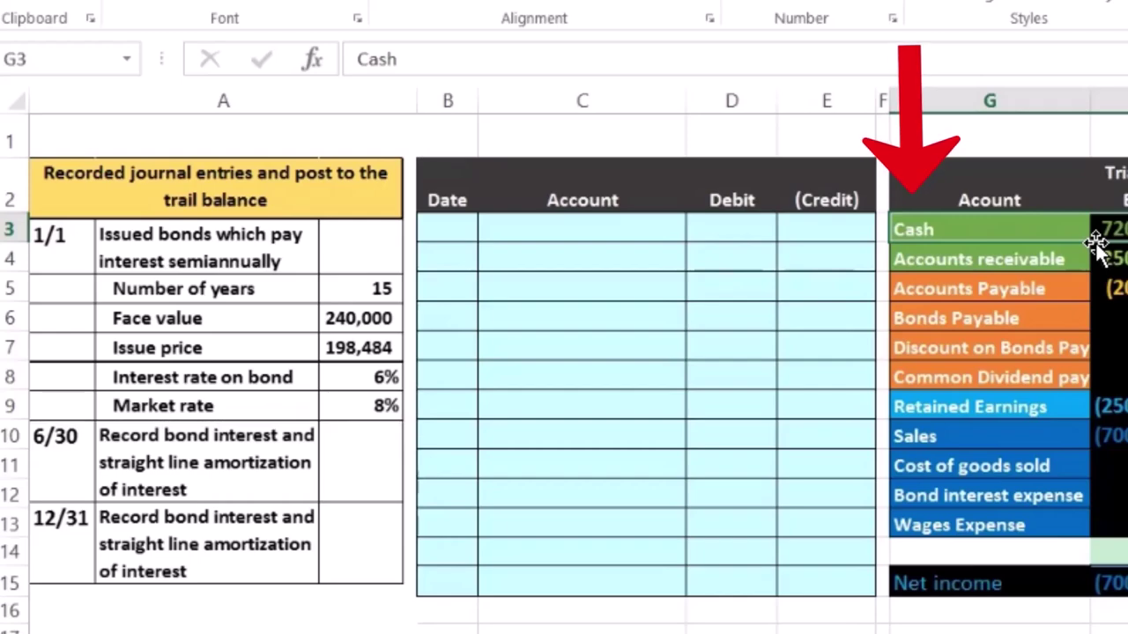
click(1115, 228)
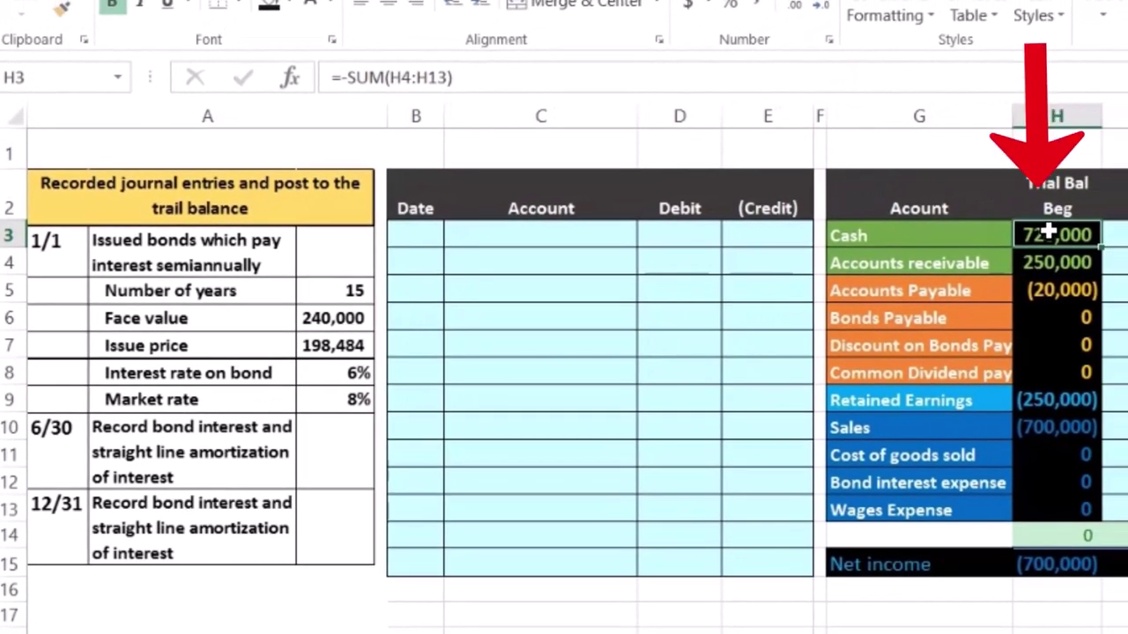
right_click(948, 235)
click(986, 284)
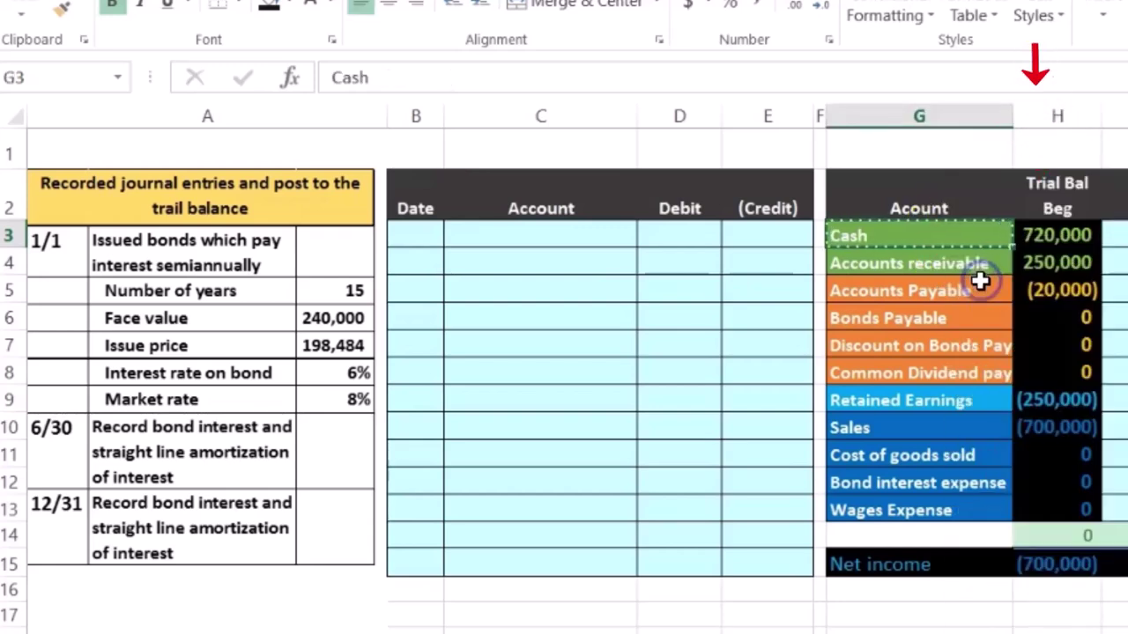
click(545, 236)
right_click(546, 238)
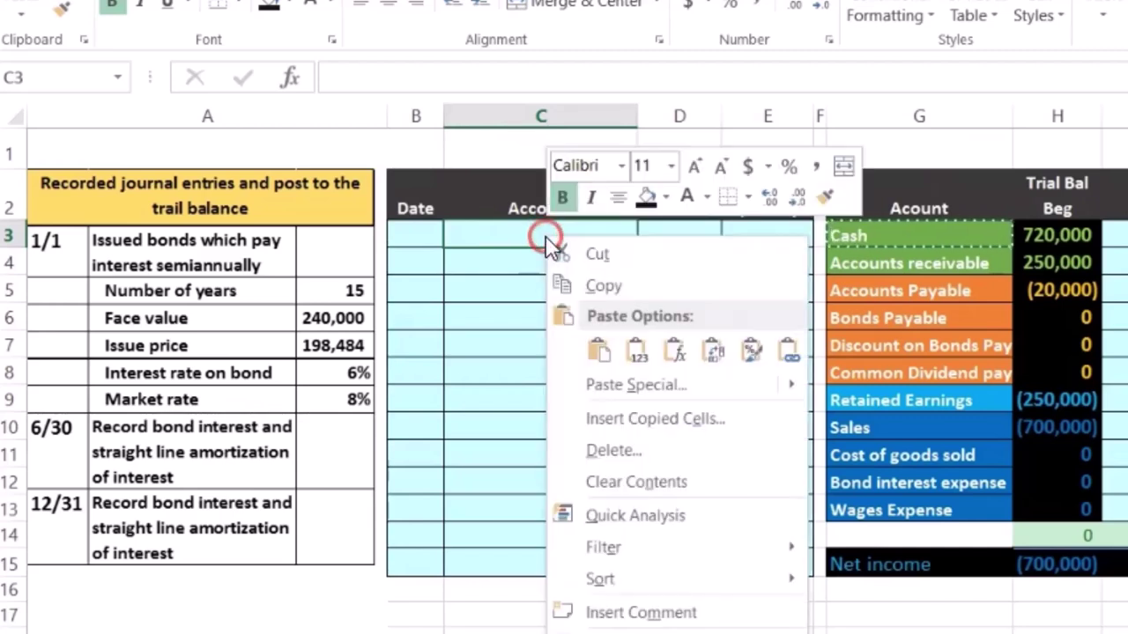
click(637, 351)
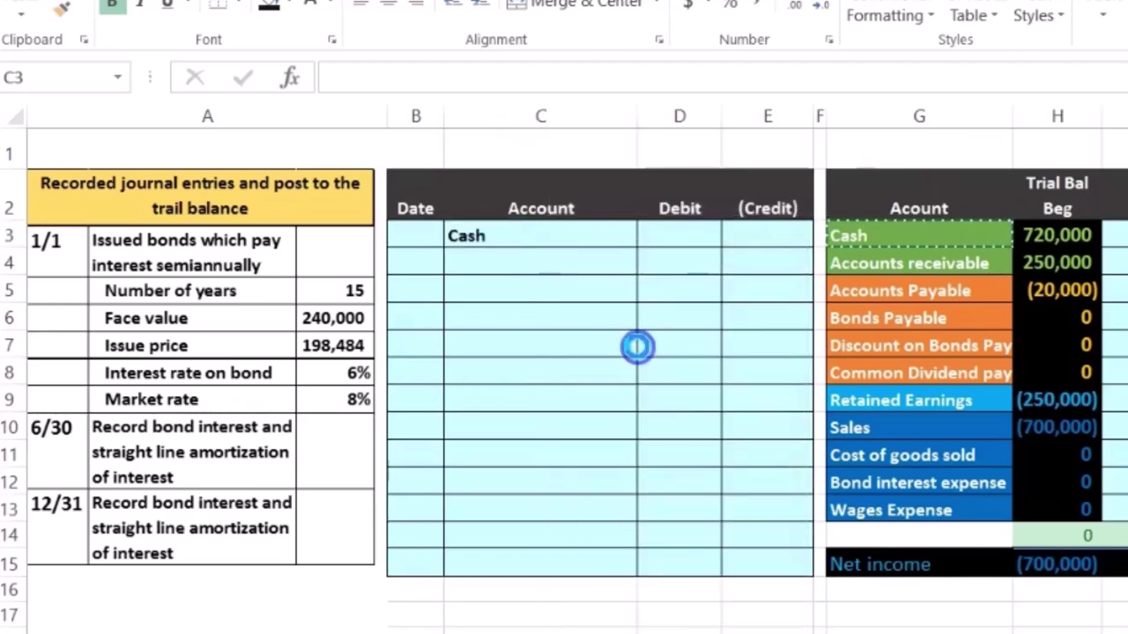
- Date the Cash line 1/1 in B3 and enter a debit of 198,484 in D3
click(416, 237)
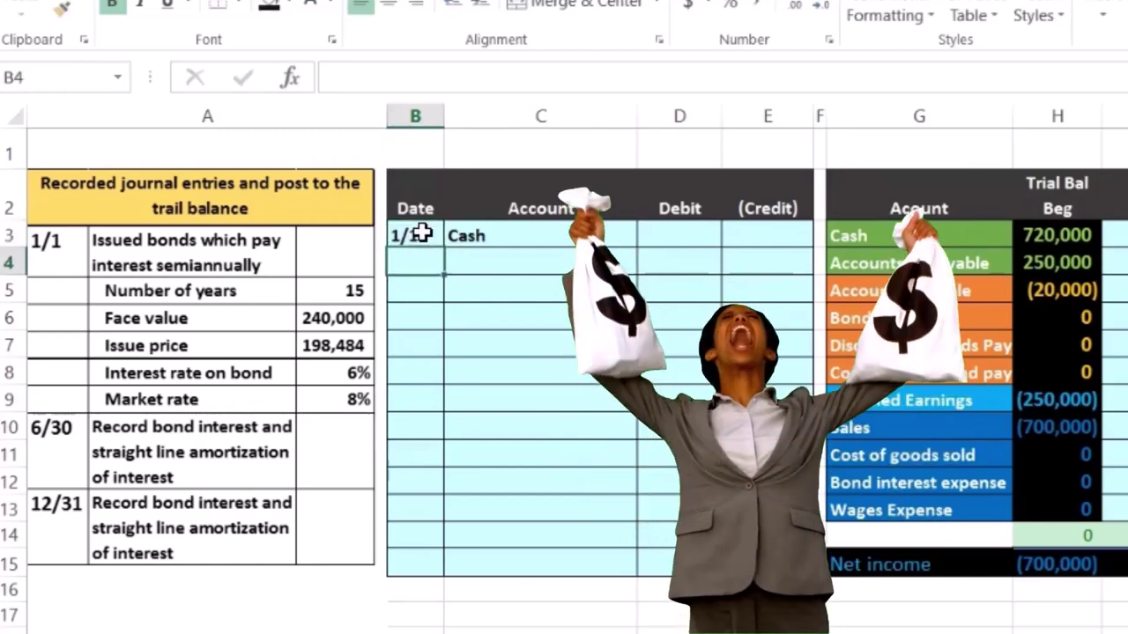
click(421, 288)
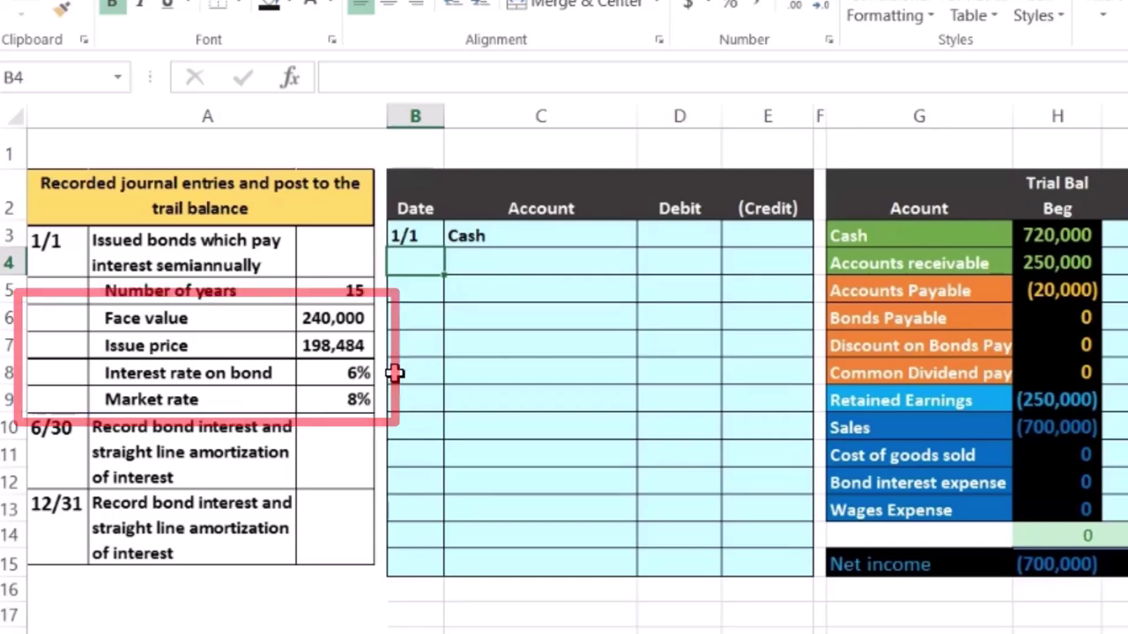
click(665, 235)
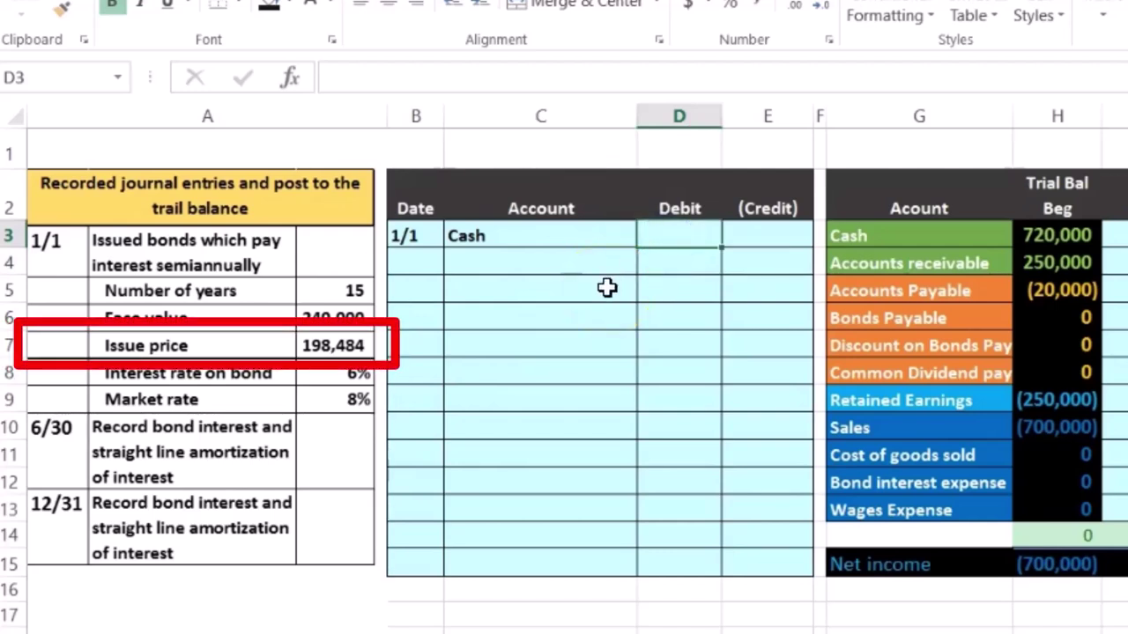
text(198,484)
key(Return)
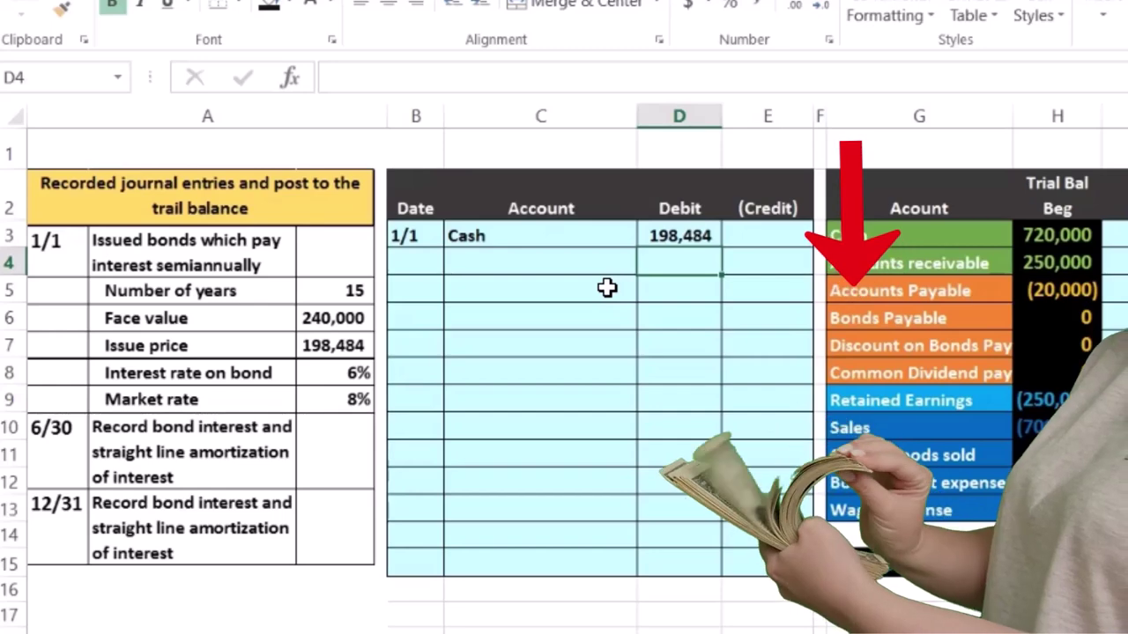
- Copy the Bonds Payable account name from the trial balance and paste it as values into C4
click(868, 319)
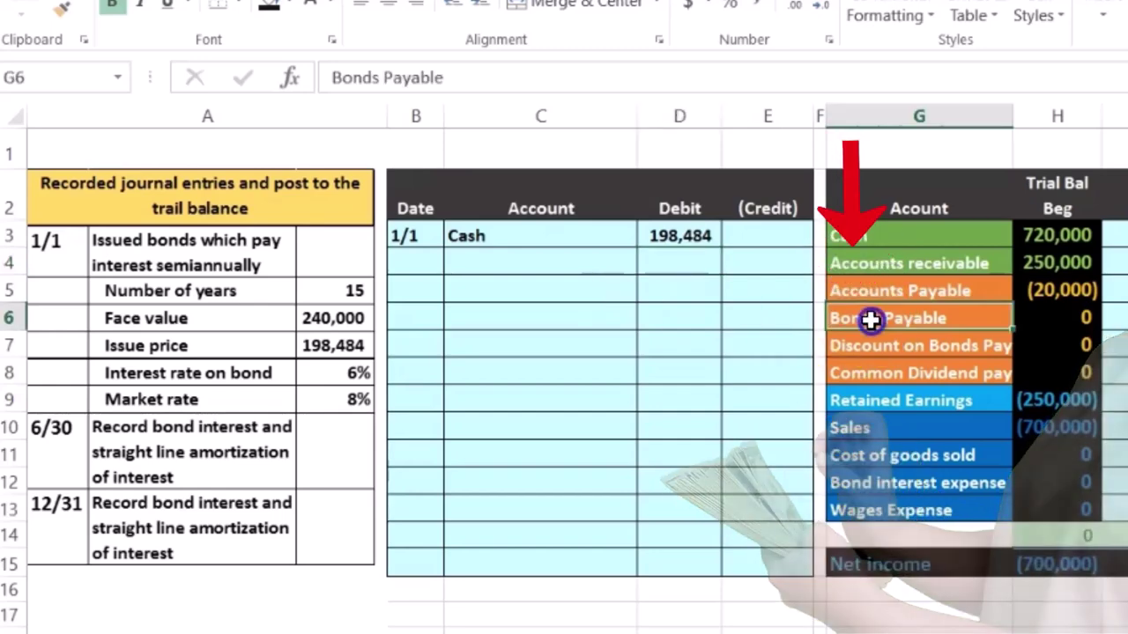
drag(874, 319, 992, 342)
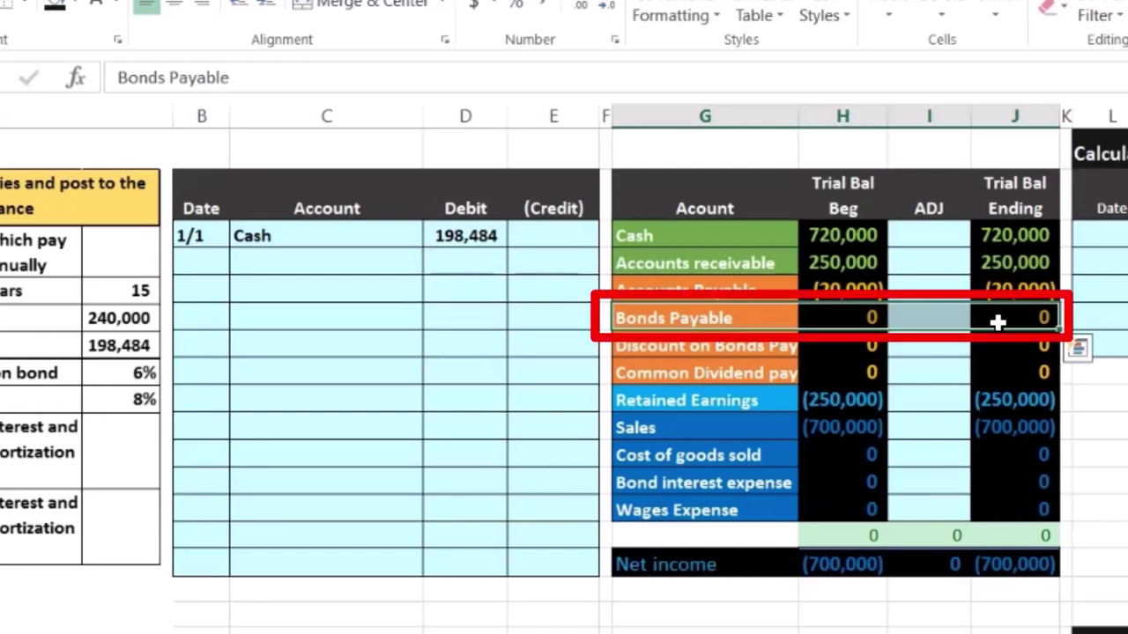
click(734, 310)
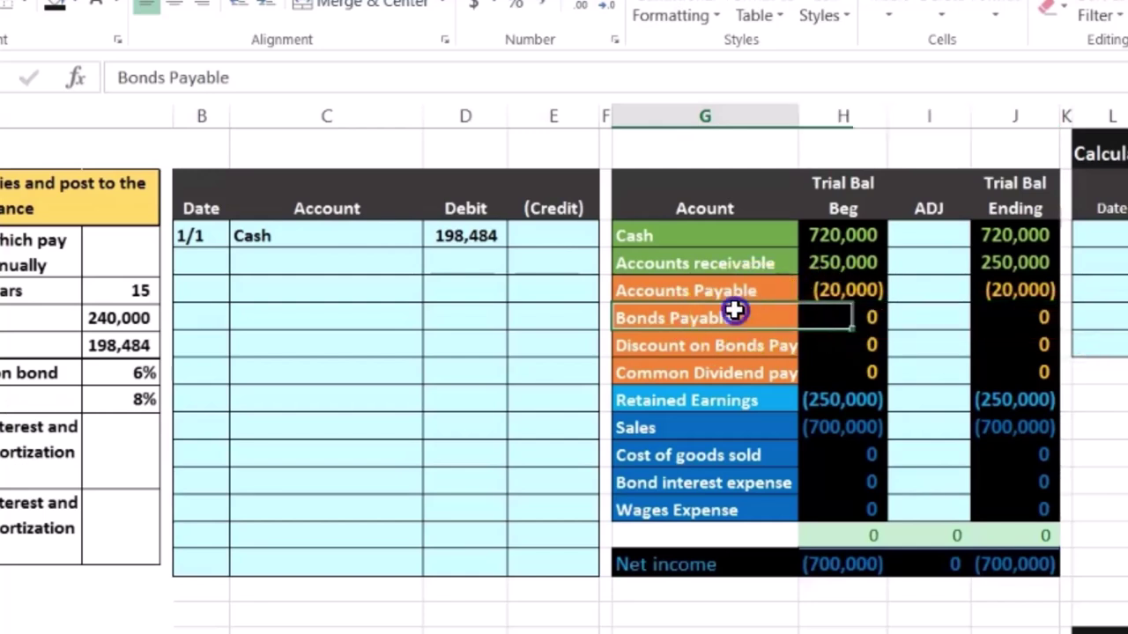
right_click(732, 315)
click(771, 294)
click(313, 265)
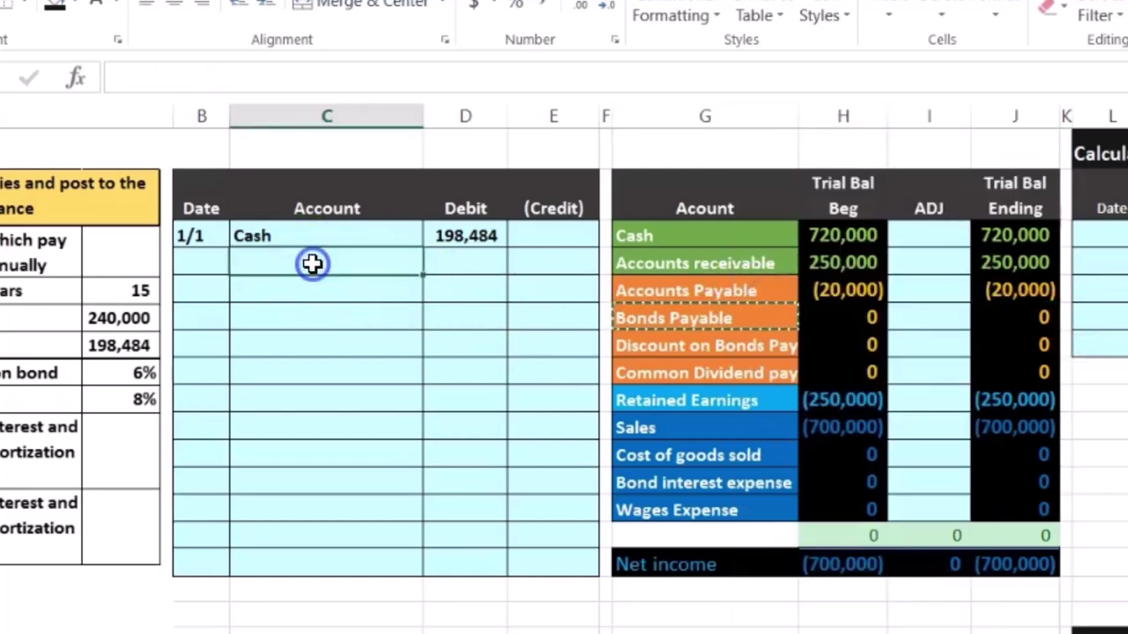
right_click(312, 265)
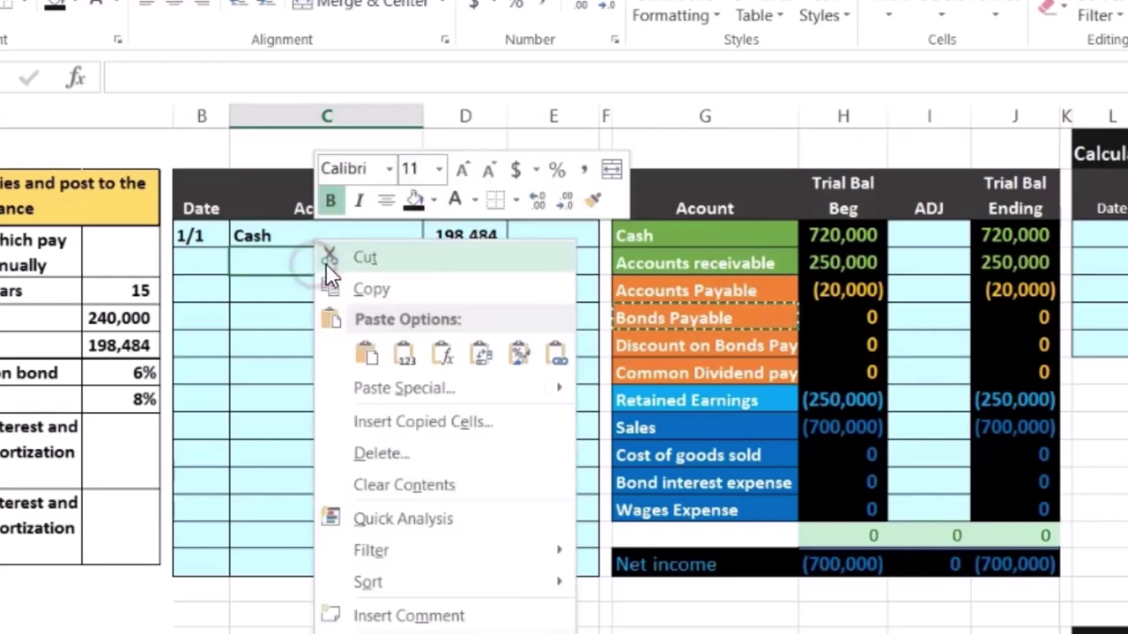
click(403, 352)
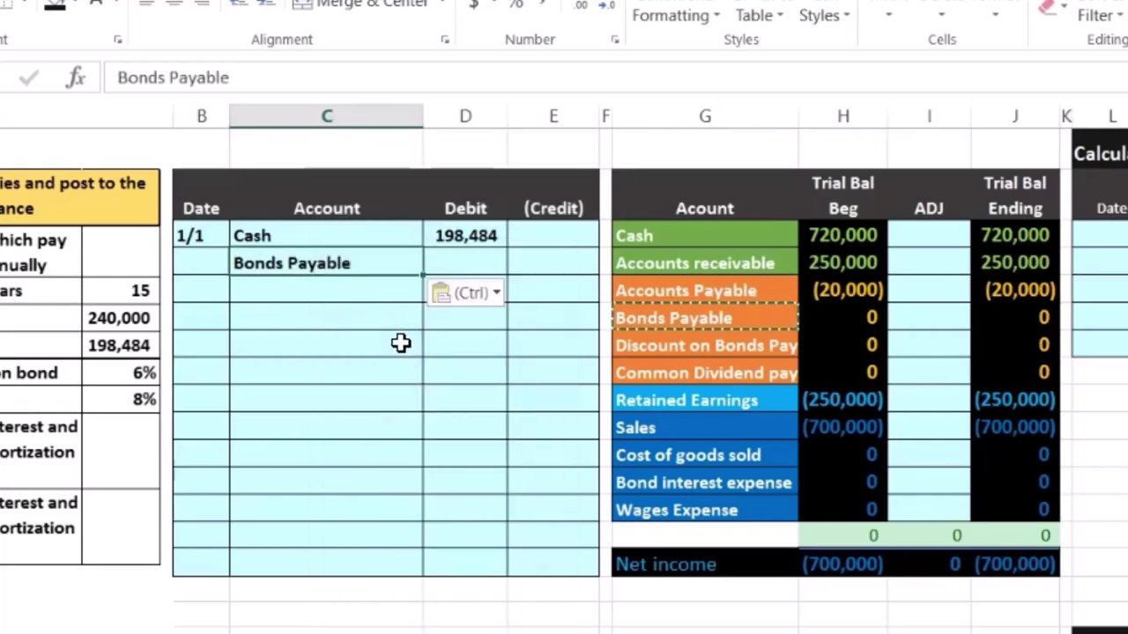
- Enter the bonds' face value as a credit of -240000 in E4 on the Bonds Payable line
click(531, 258)
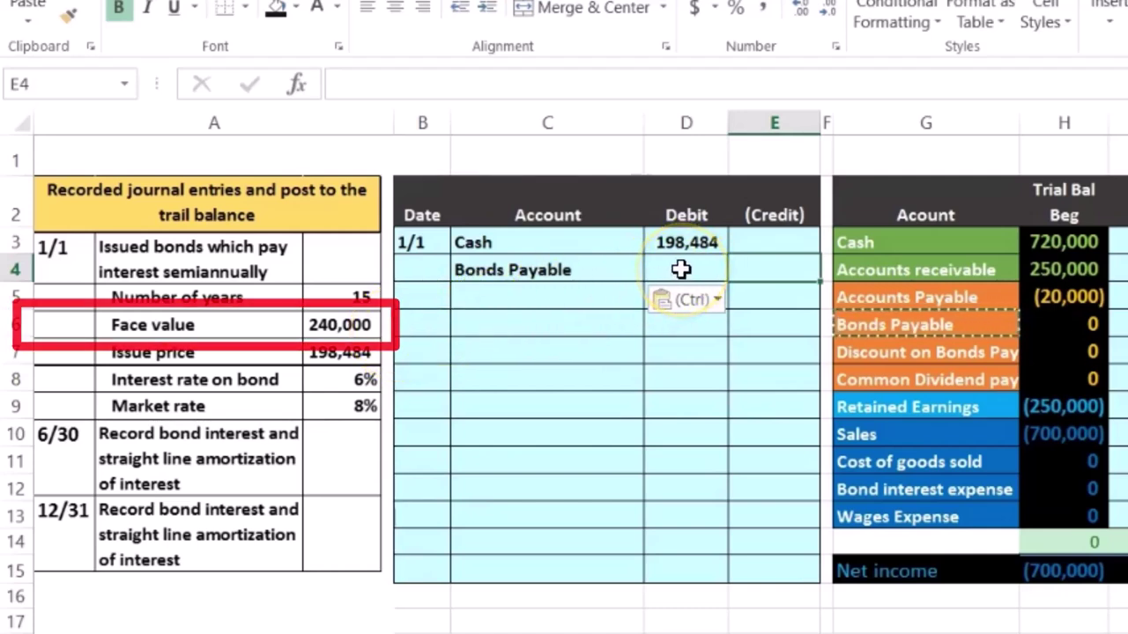
text(-)
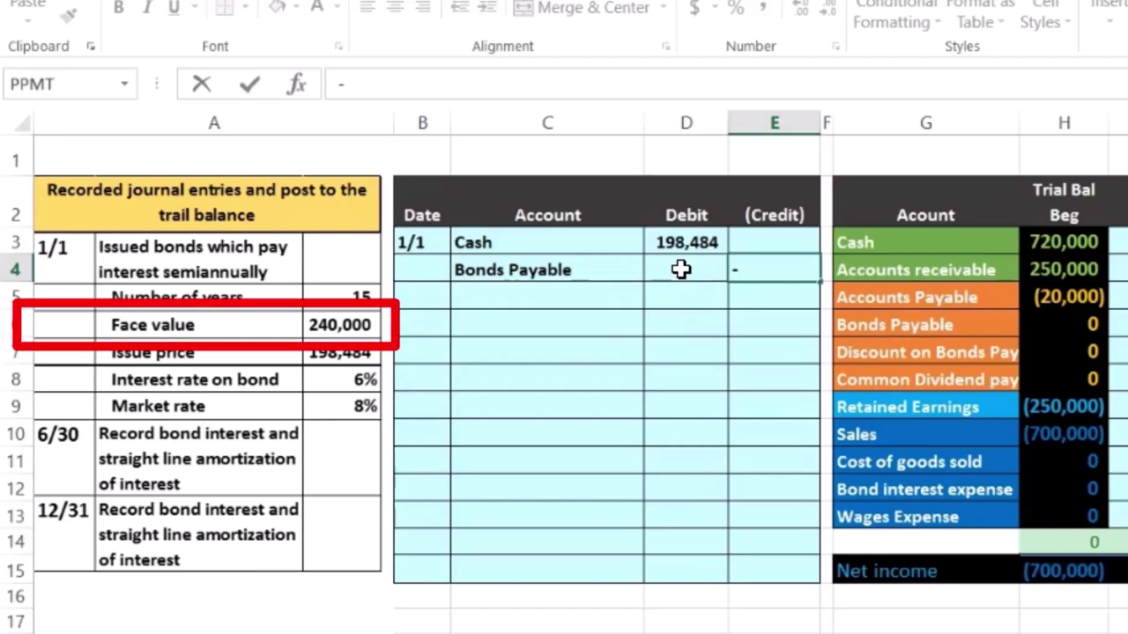
text(240)
text(000)
key(Return)
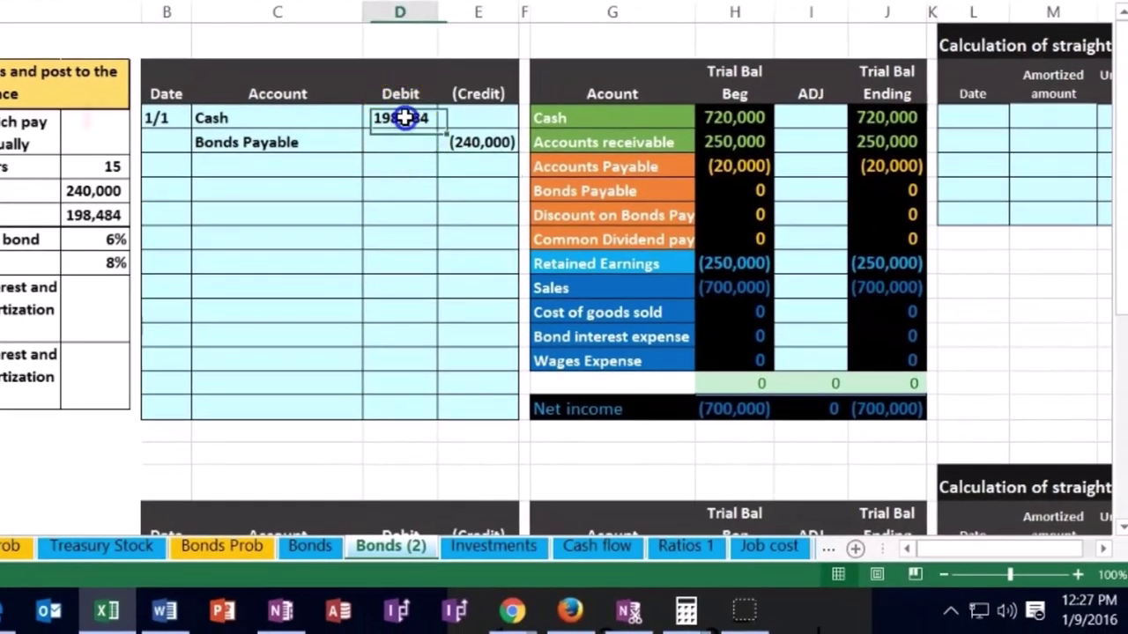
- Calculate the balancing debit in D5 with the formula -SUM(D3:E4)
drag(403, 119, 451, 131)
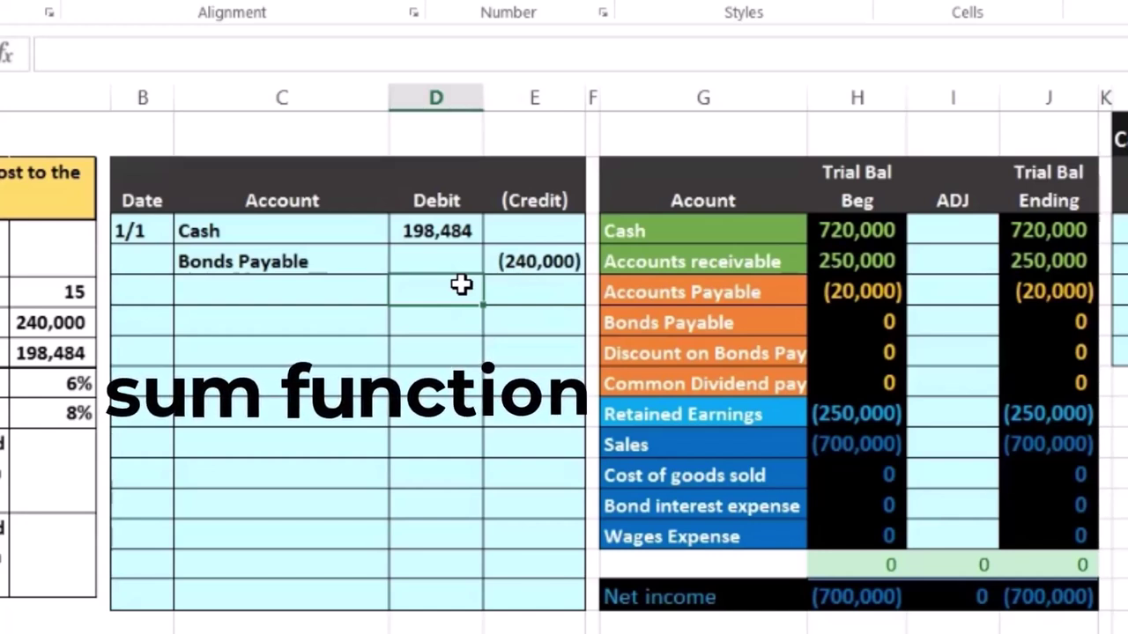
text(=)
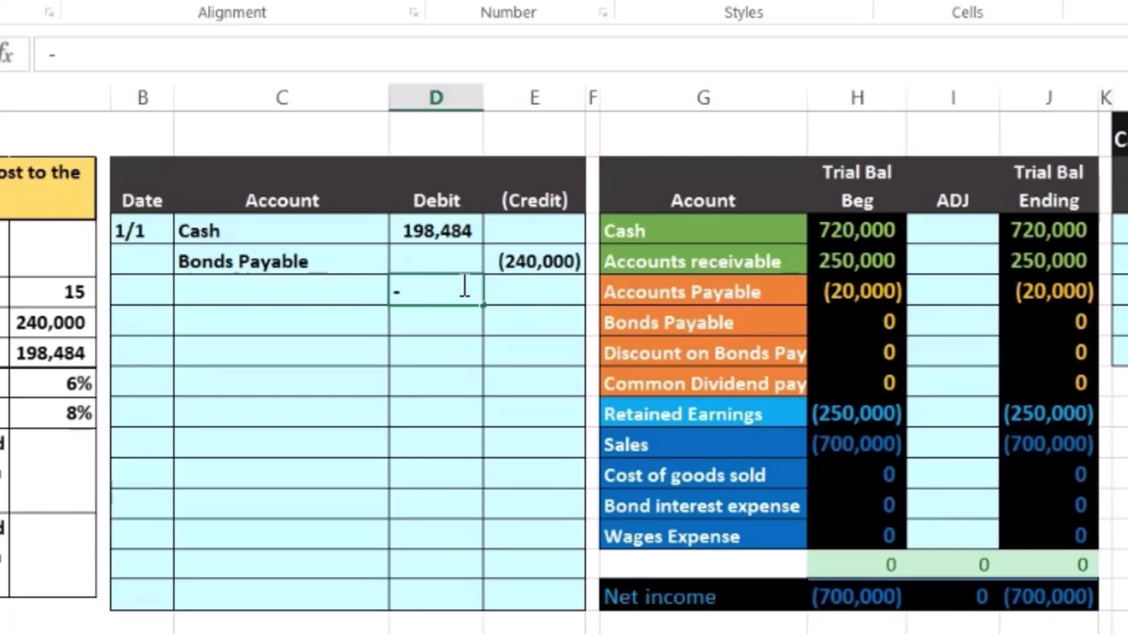
text(sum()
drag(439, 229, 515, 261)
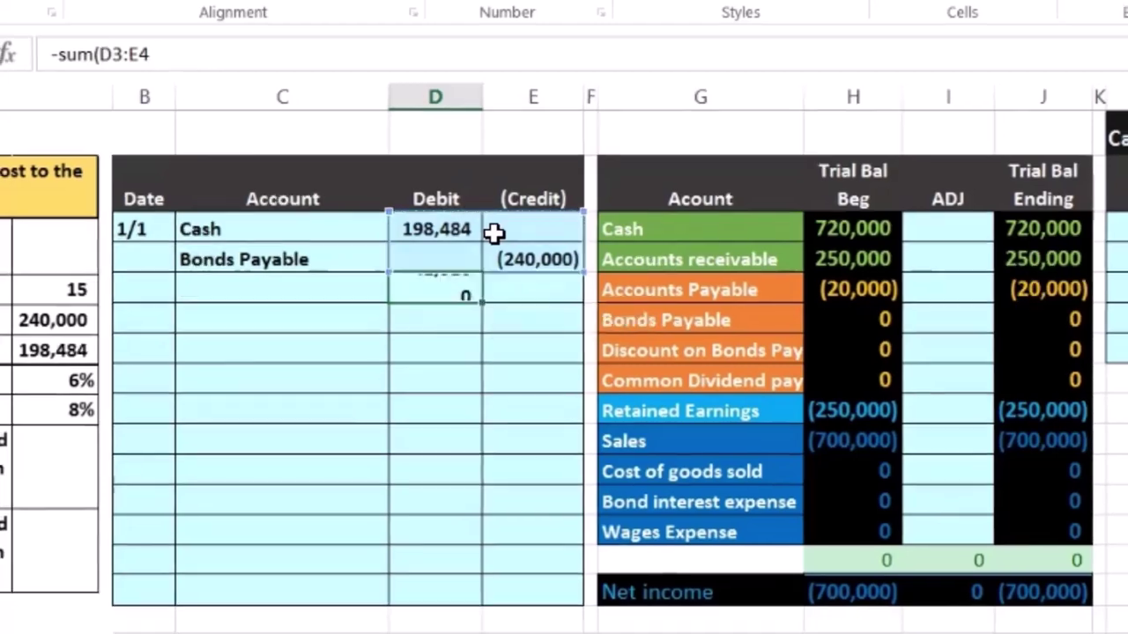
key(Return)
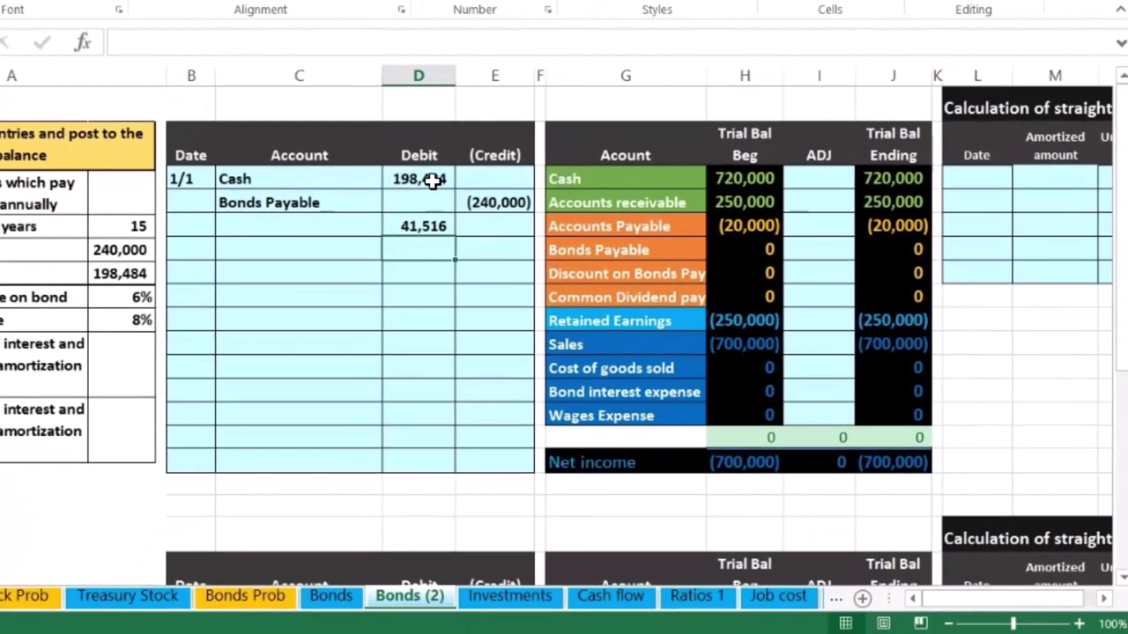
- Check the sum of the debits and of all debits and credits in the 1/1 entry, and review its individual amounts
drag(433, 180, 433, 226)
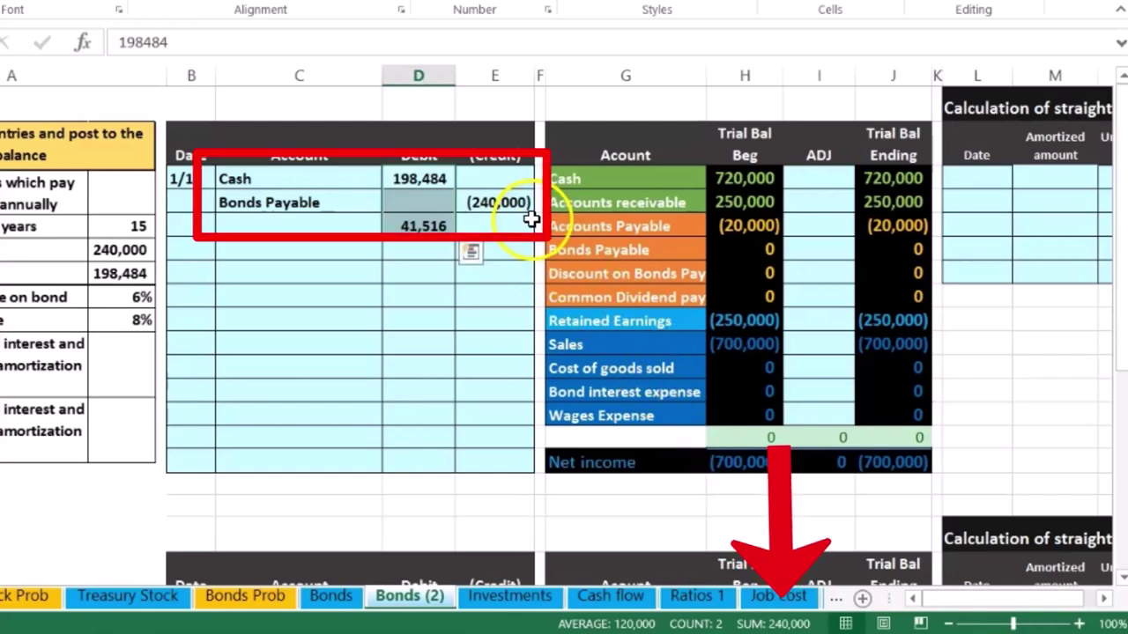
drag(423, 184, 476, 220)
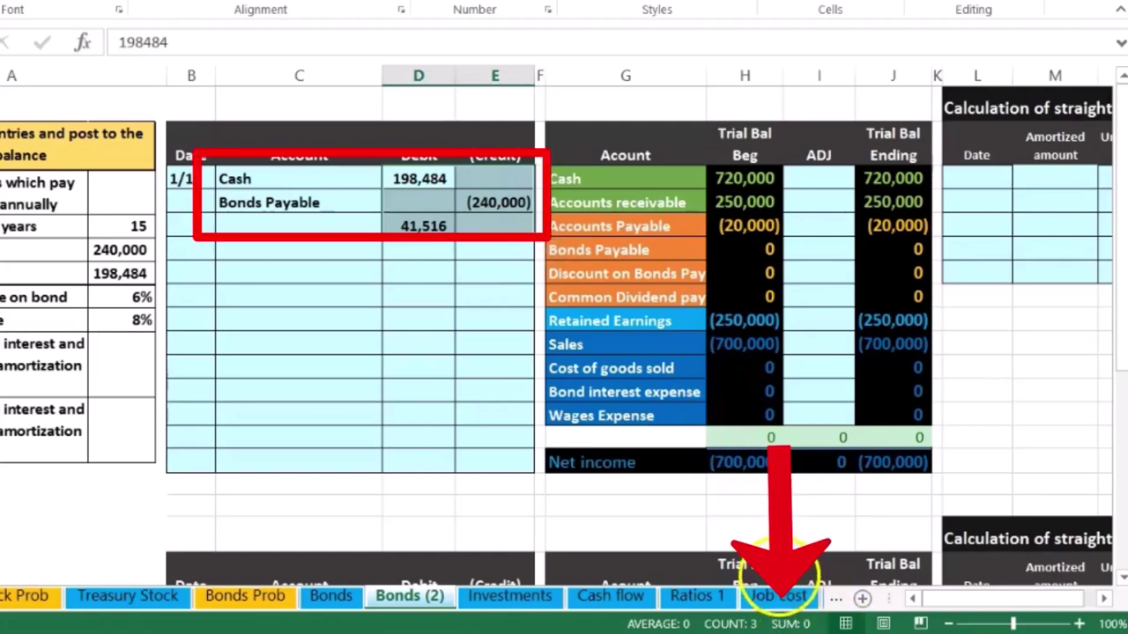
click(493, 226)
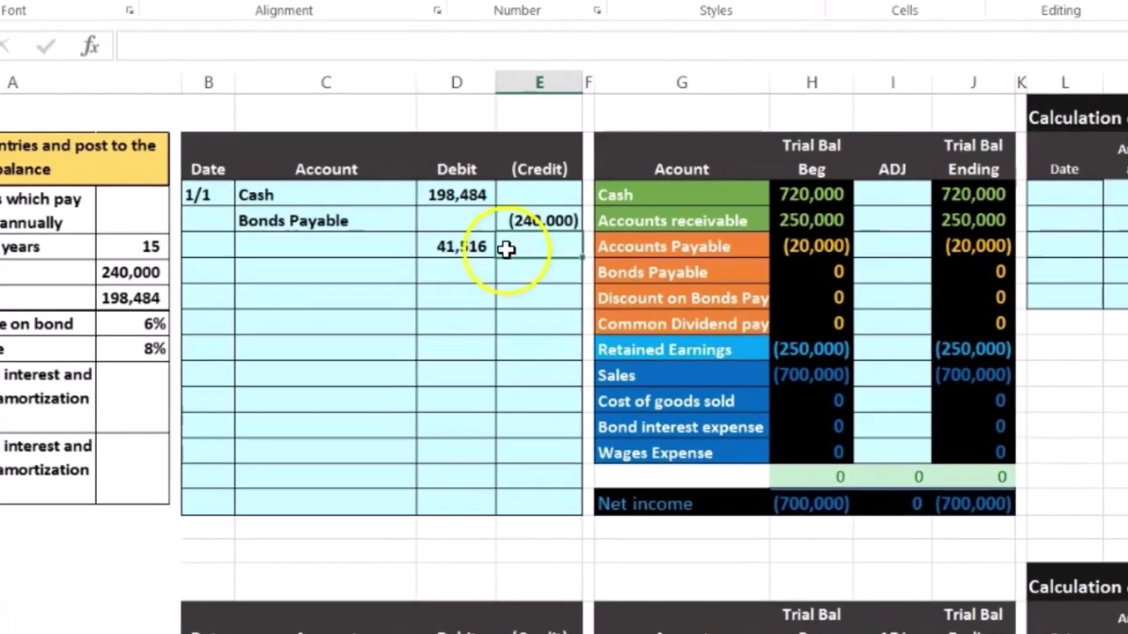
click(445, 226)
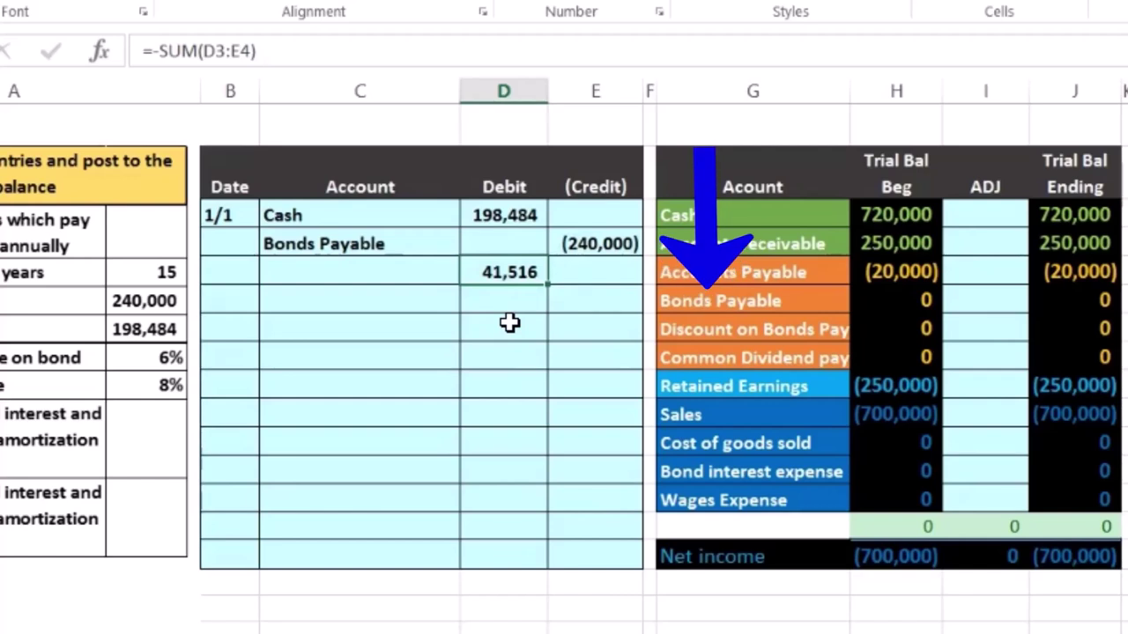
click(731, 333)
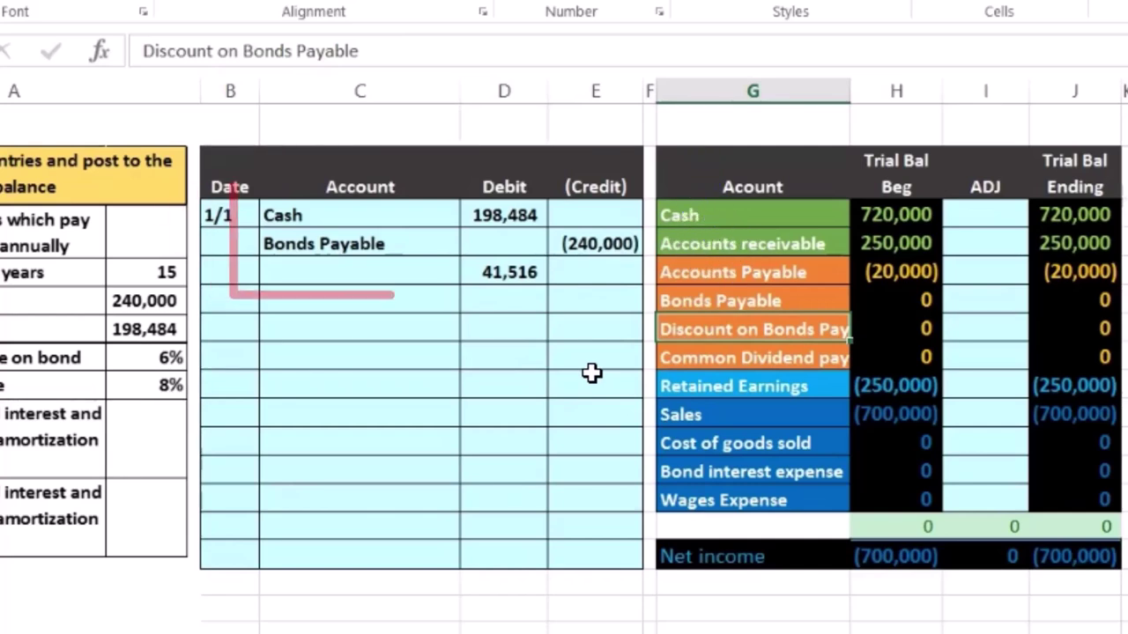
click(507, 217)
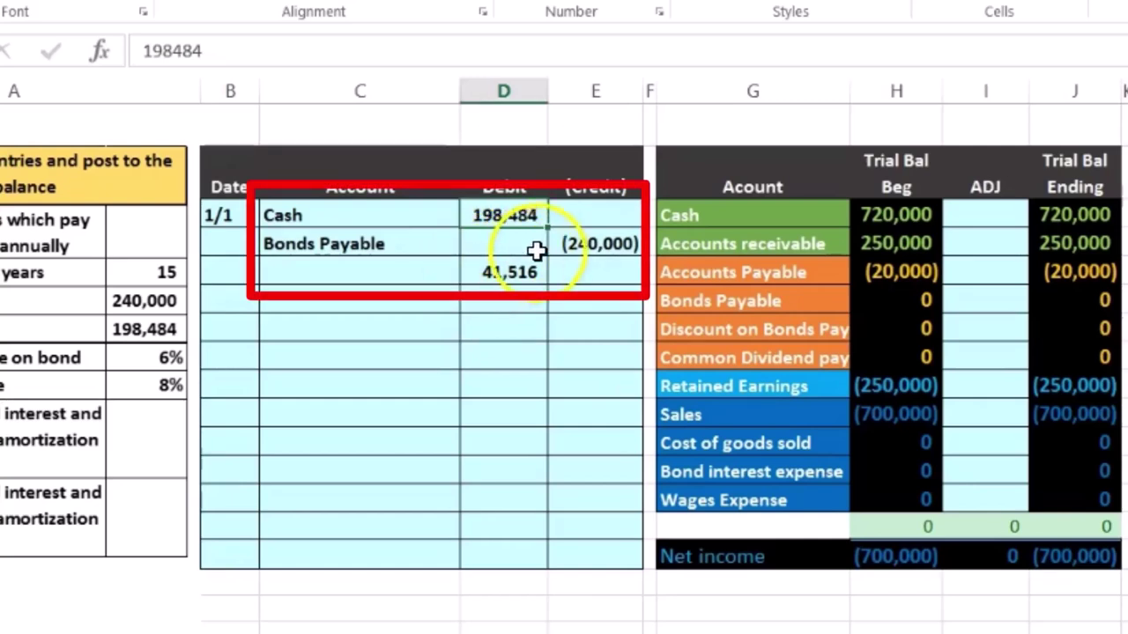
click(563, 246)
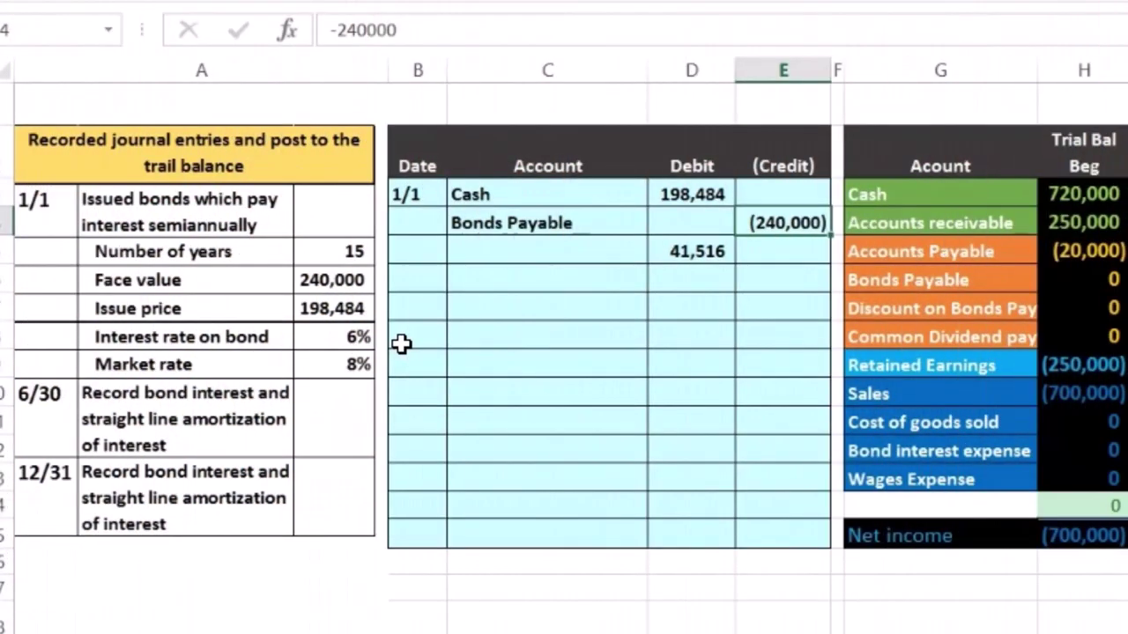
- Copy the Discount on Bonds Payable account name from the trial balance and paste it as values into C5
click(499, 255)
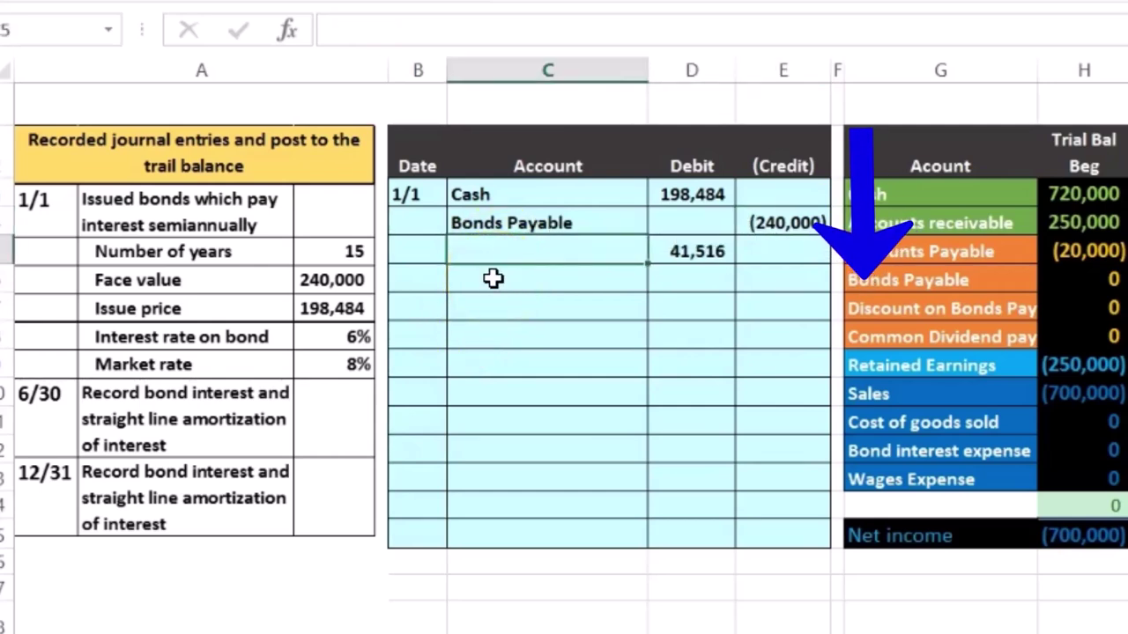
click(881, 313)
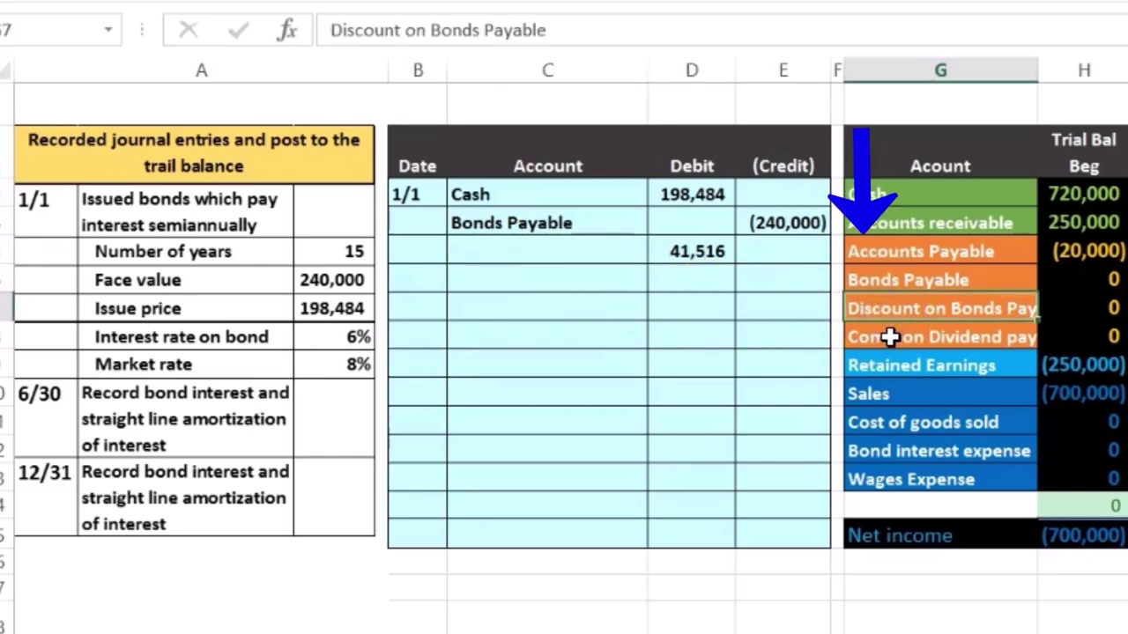
right_click(952, 306)
click(982, 241)
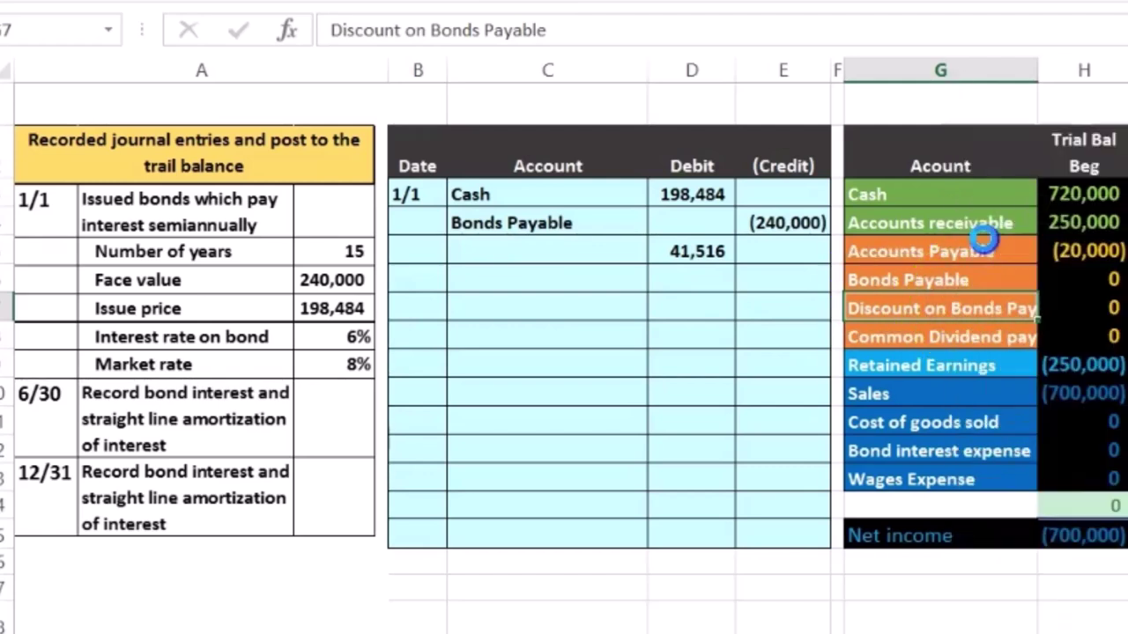
click(596, 247)
right_click(595, 245)
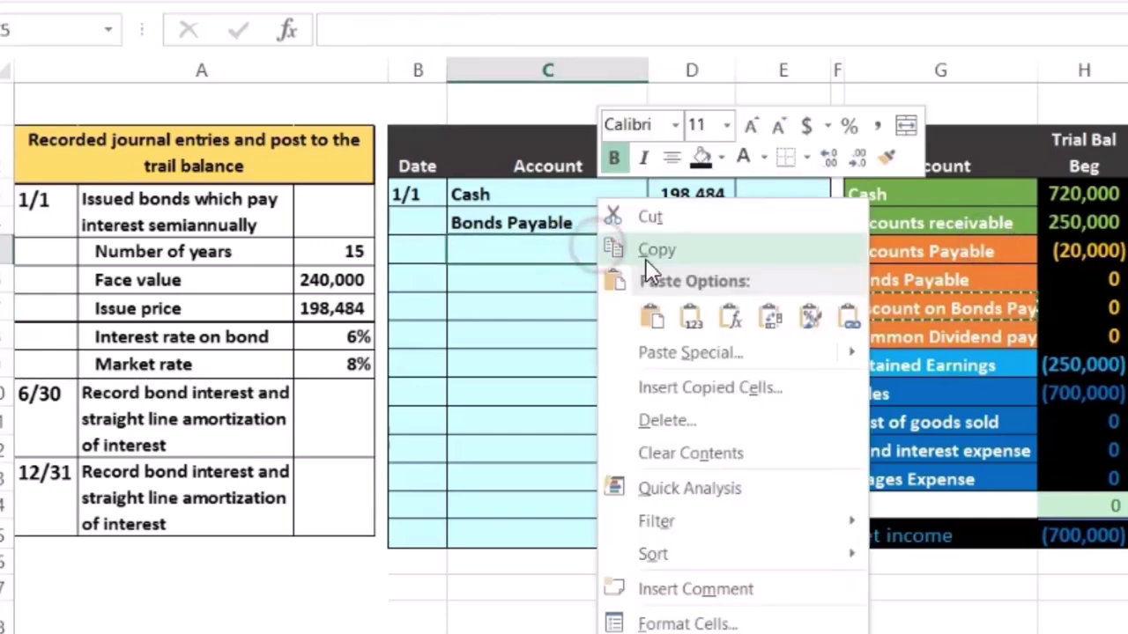
click(691, 315)
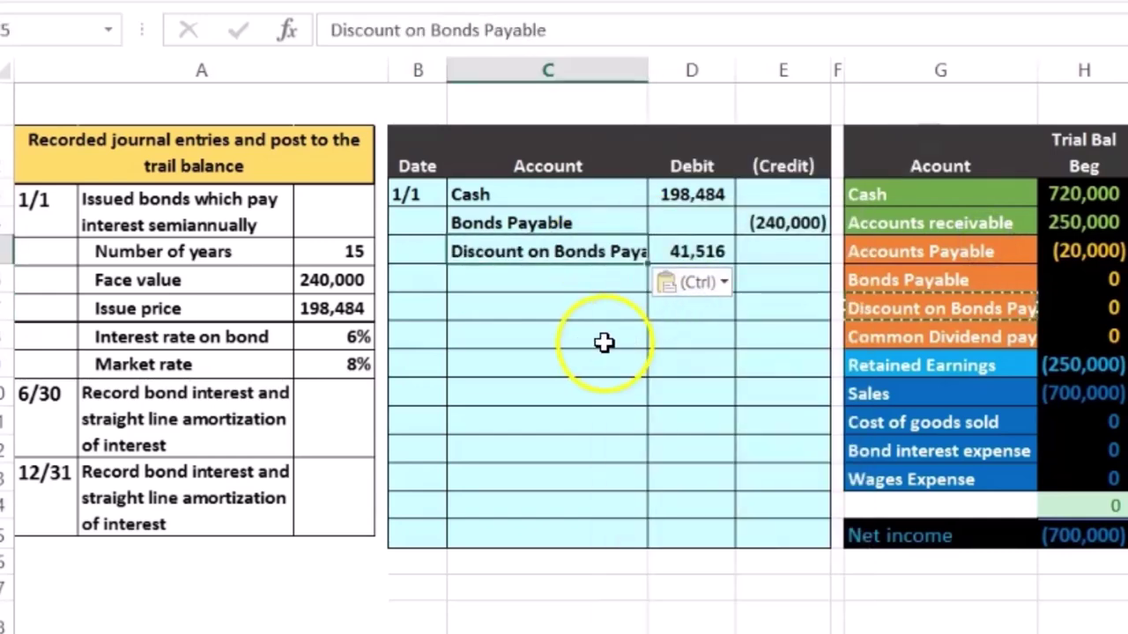
click(604, 343)
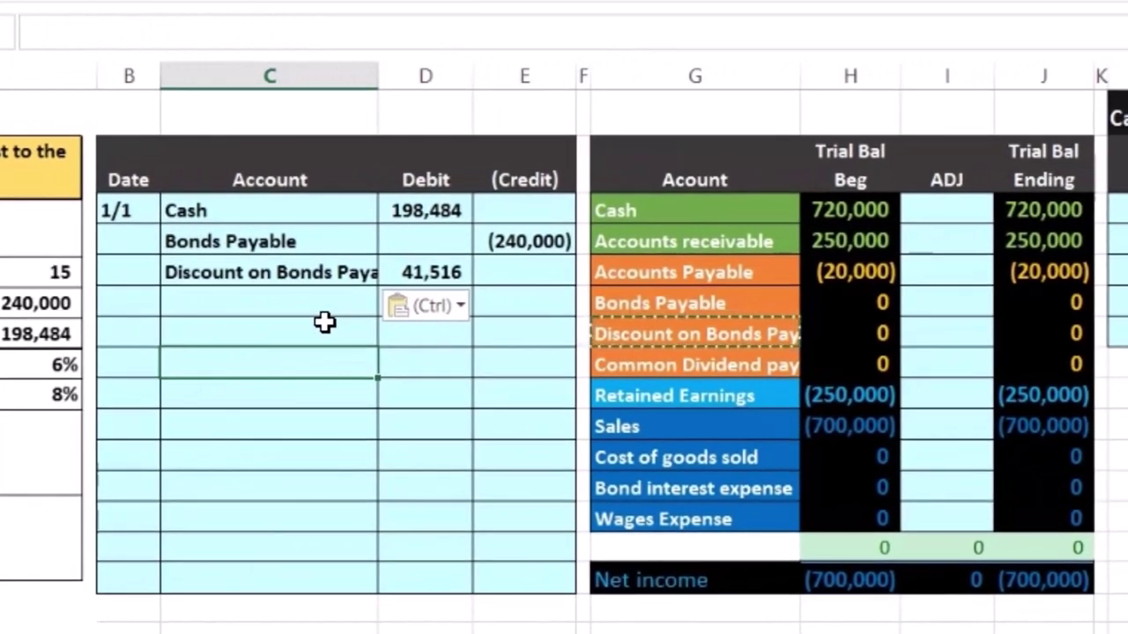
- Post the 1/1 cash debit to the trial balance by linking Cash adjustment cell I3 to the journal with =D3
drag(244, 211, 449, 210)
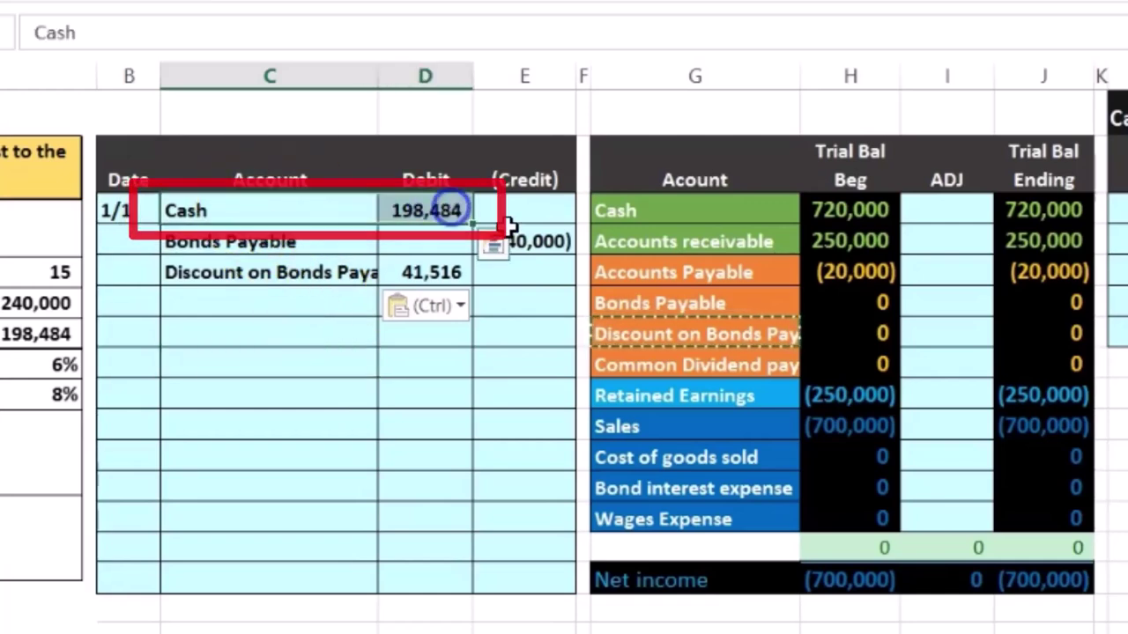
click(704, 212)
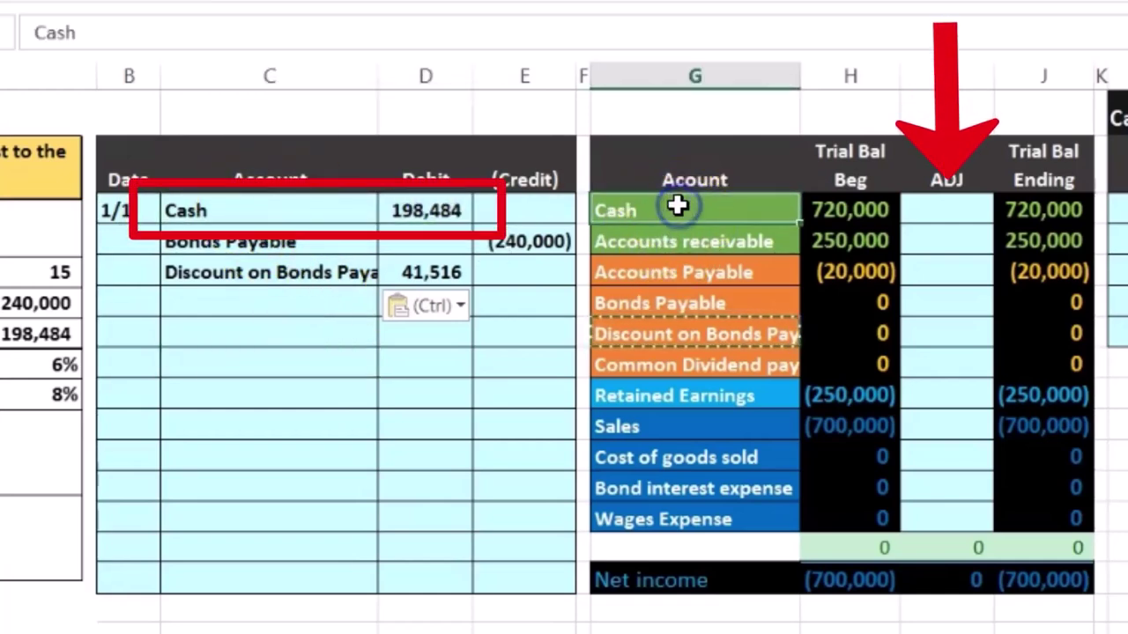
click(936, 213)
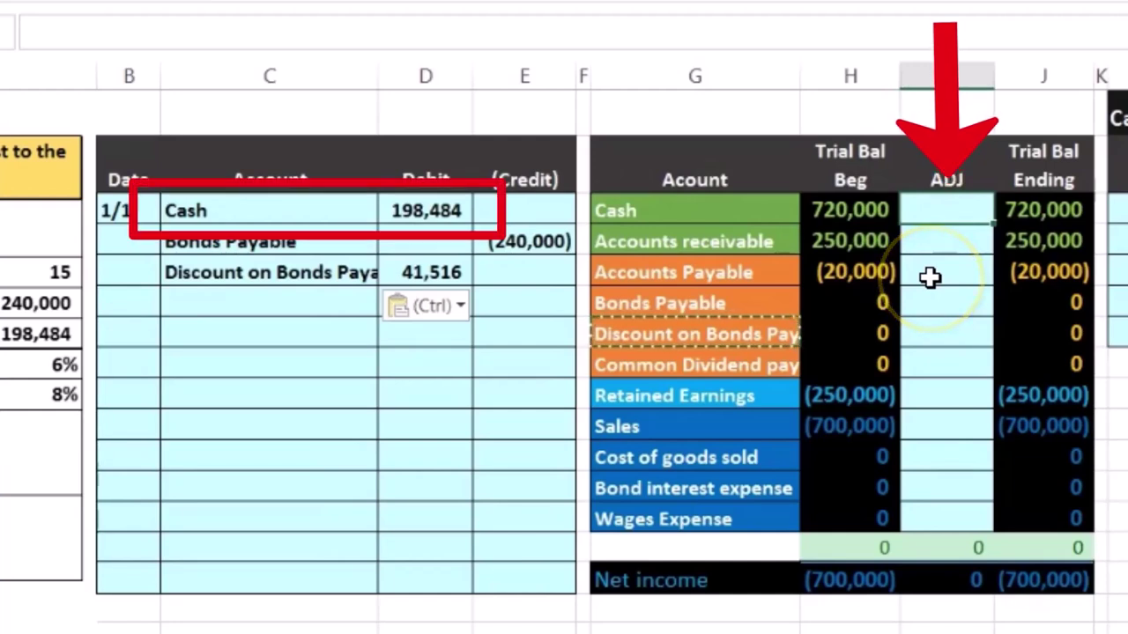
text(=)
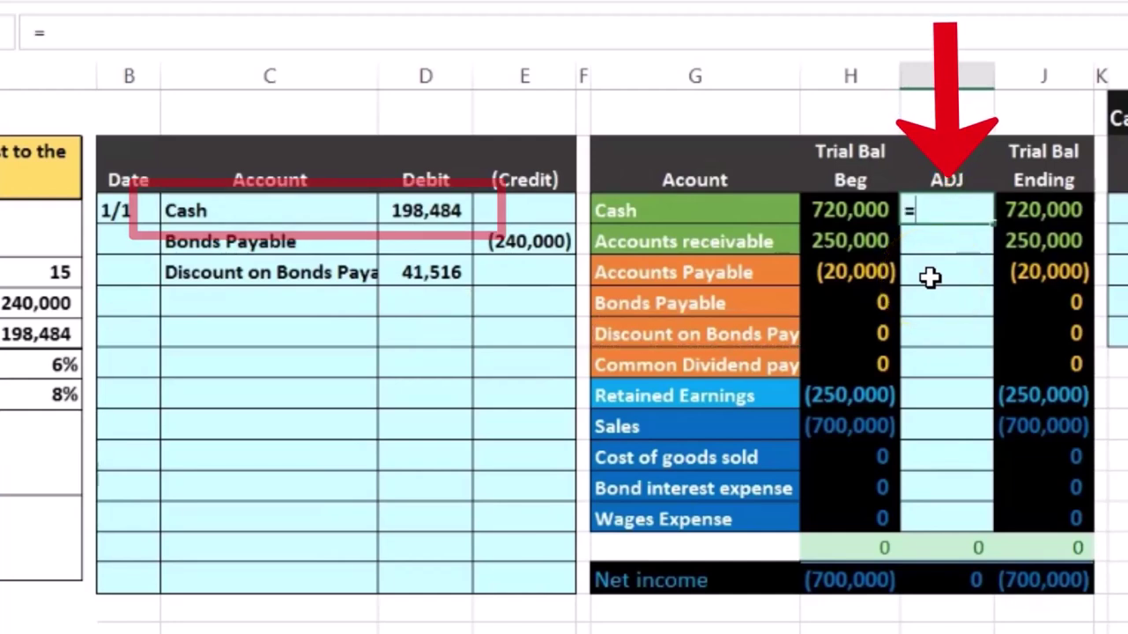
click(426, 211)
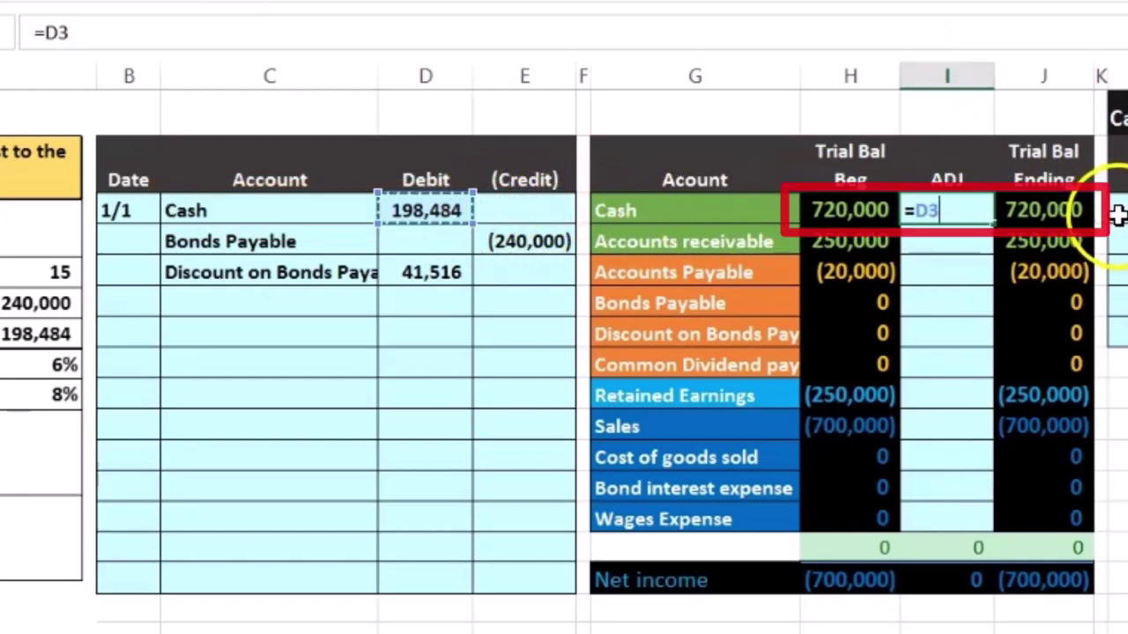
key(Return)
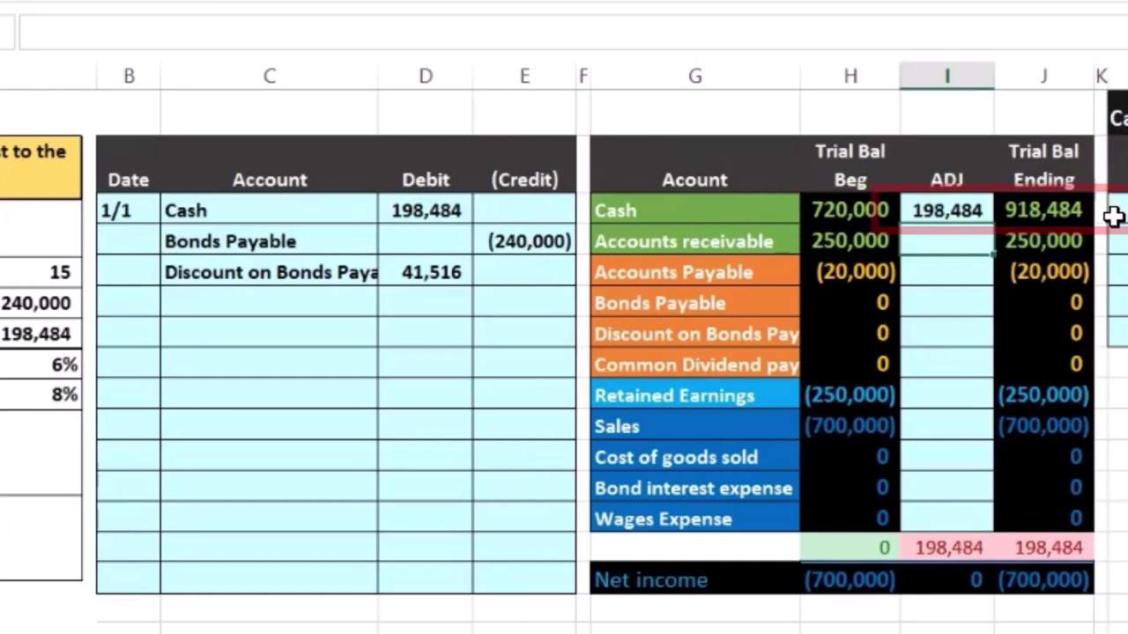
- Post the Bonds Payable credit to the trial balance by entering =E4 in adjustment cell I6
click(314, 241)
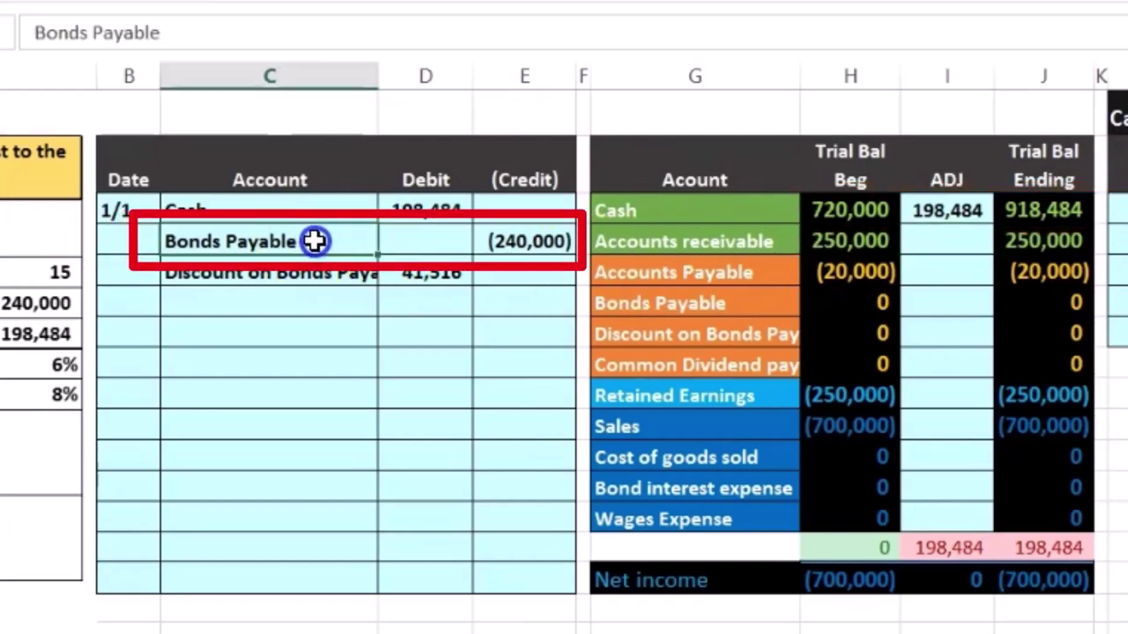
drag(314, 241, 489, 244)
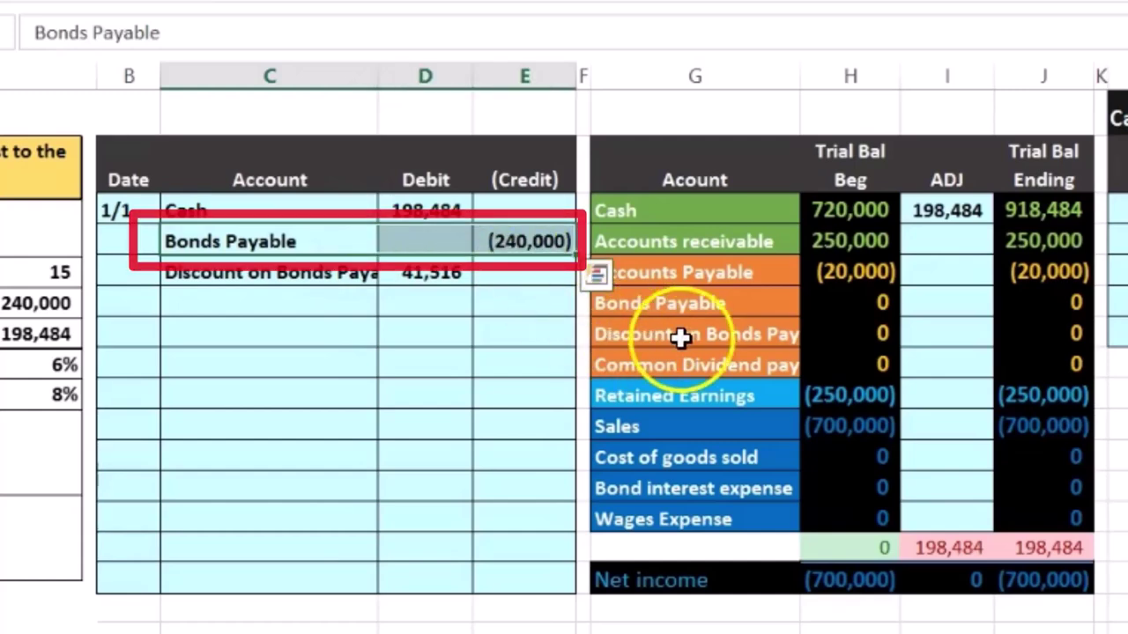
click(696, 303)
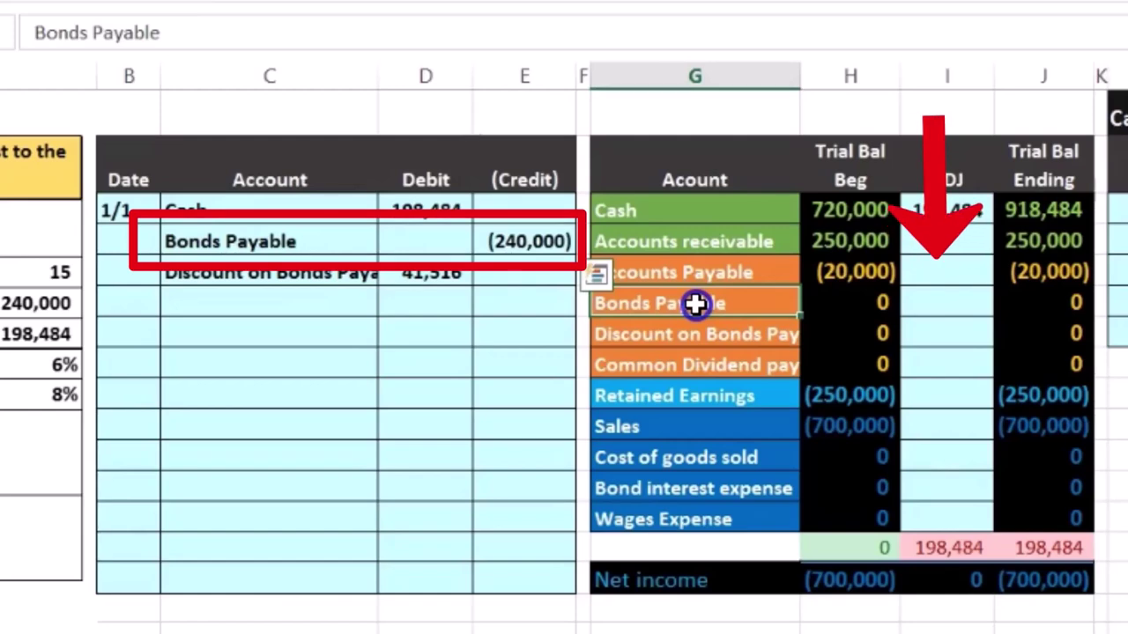
click(925, 301)
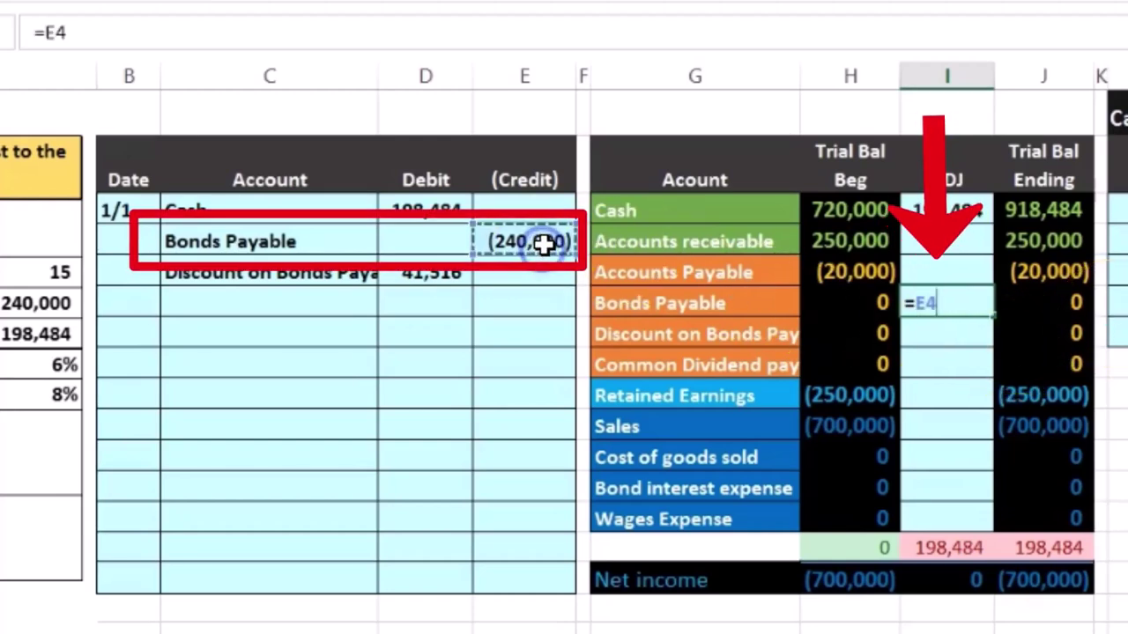
key(Return)
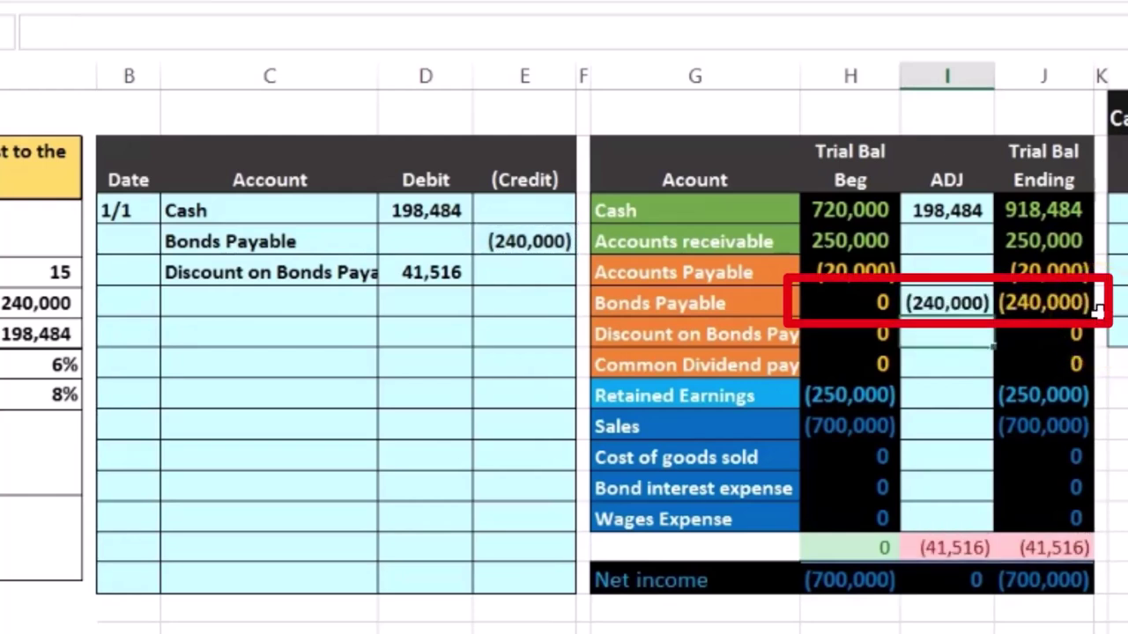
- Post the Discount on Bonds Payable debit to the trial balance by entering =D5 in adjustment cell I7
click(244, 274)
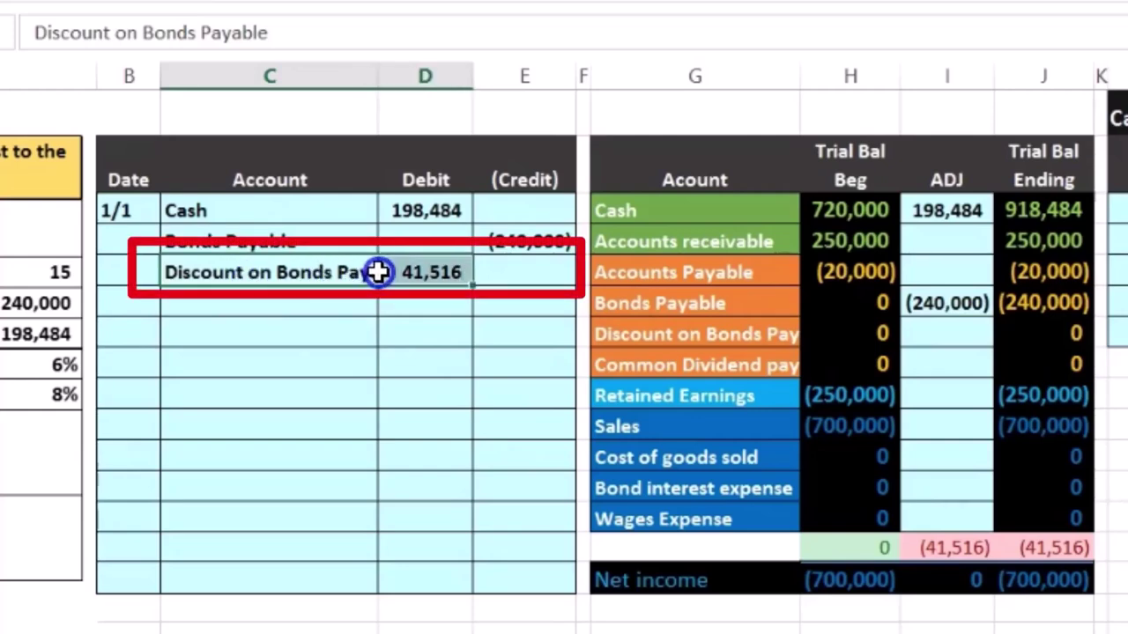
click(625, 333)
drag(781, 334, 813, 334)
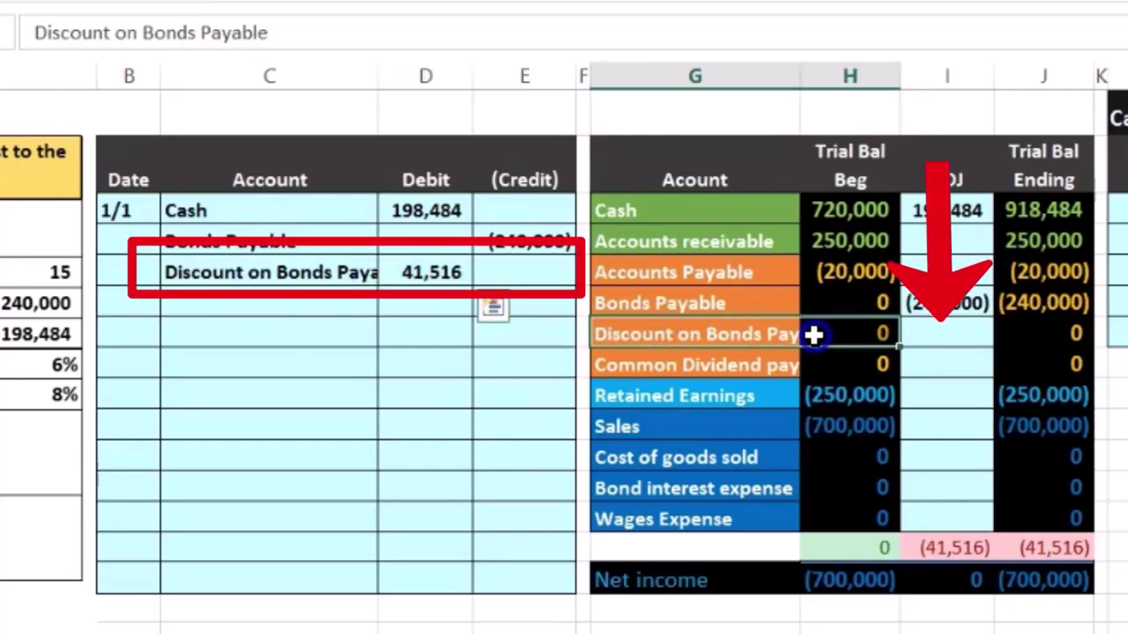
click(930, 332)
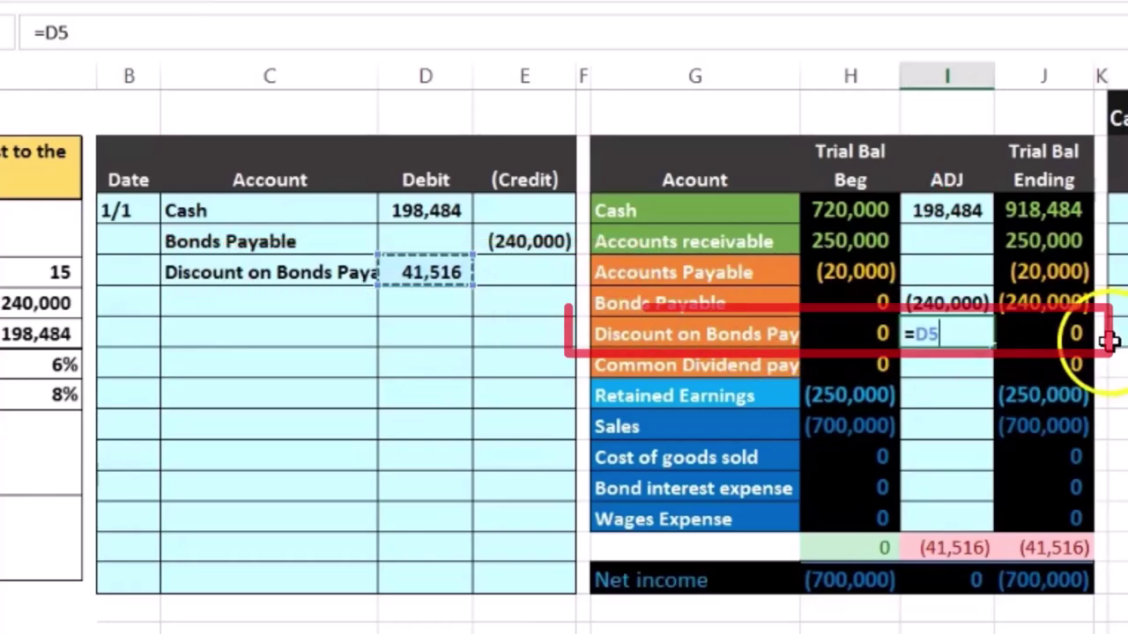
key(Return)
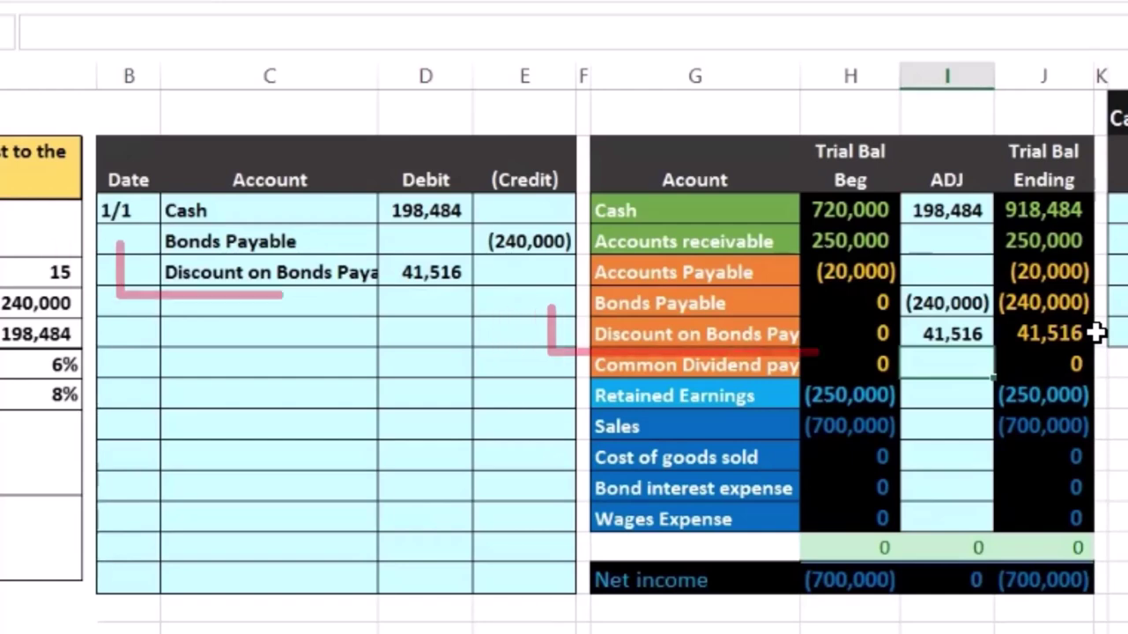
- Review the Discount on Bonds Payable row and compare its ending balance with that of Bonds Payable
drag(722, 339, 1108, 329)
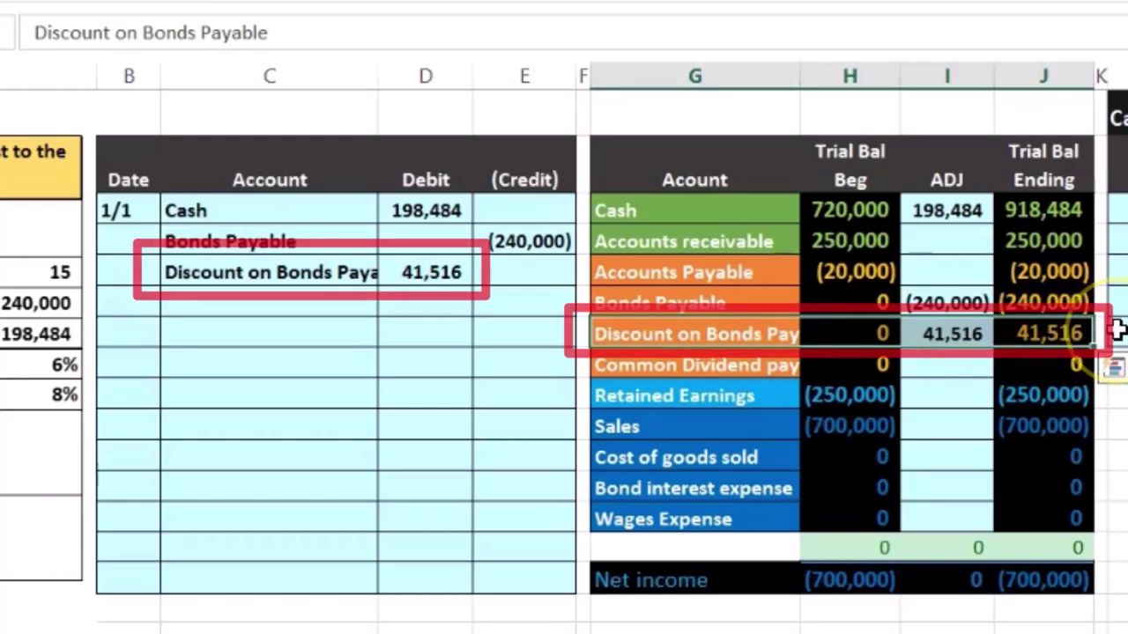
click(1091, 331)
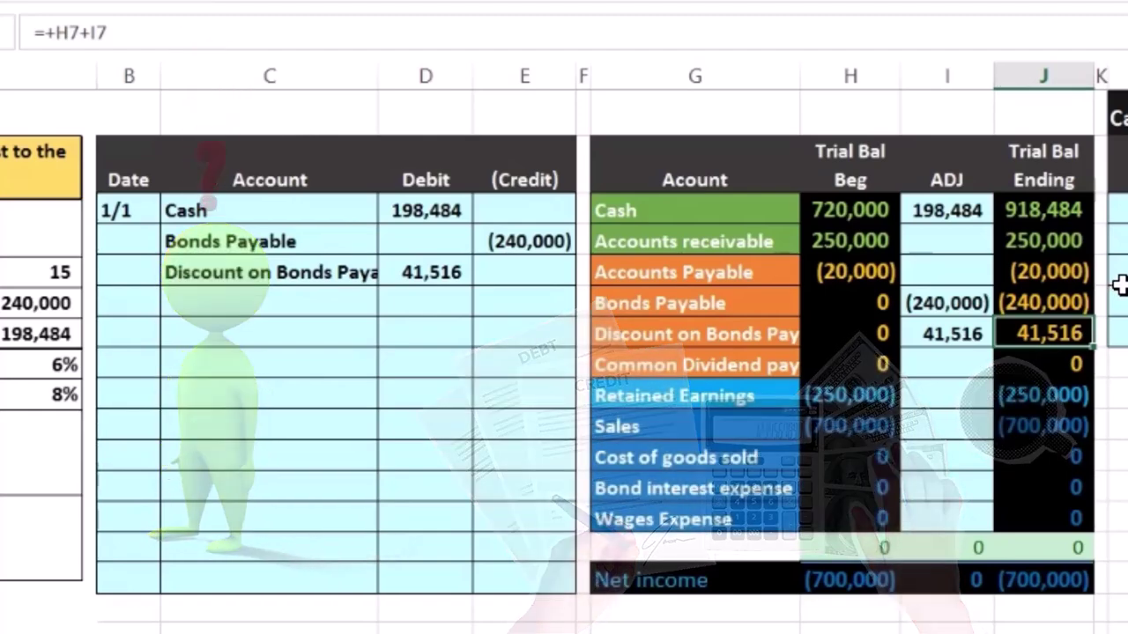
click(1059, 303)
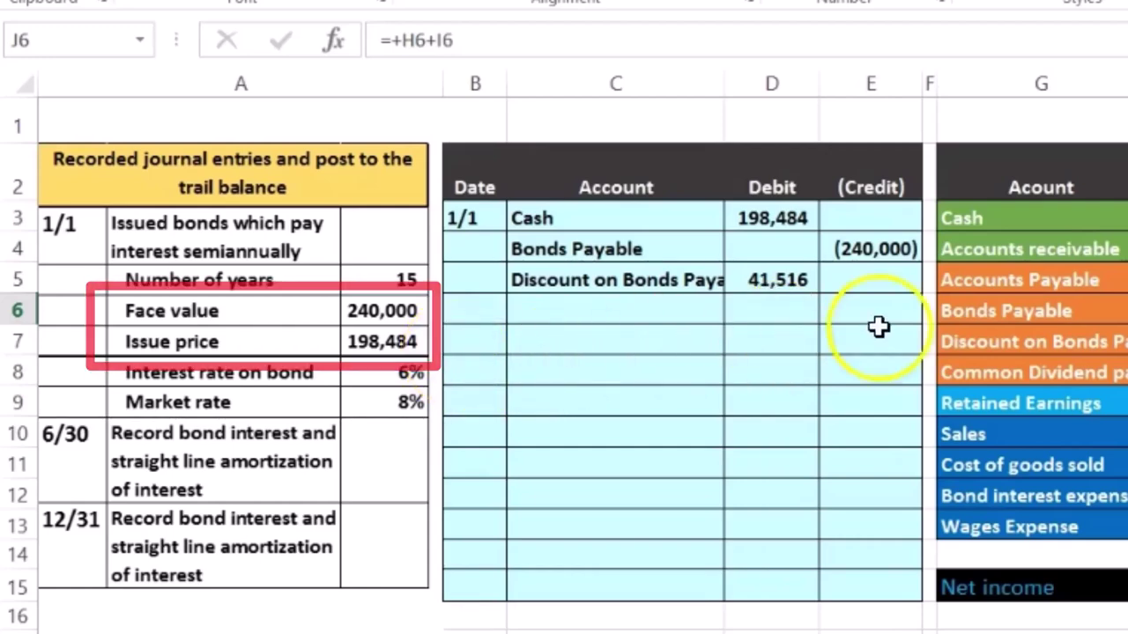
key(Down)
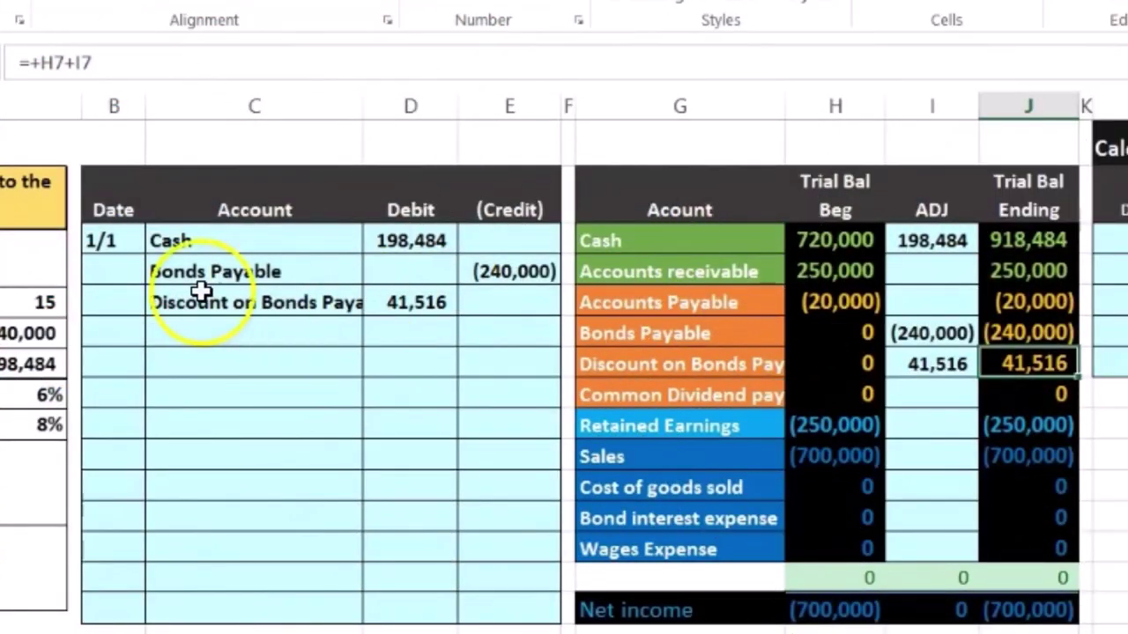
- Enter the date 6/30 in B7 to begin the bond interest journal entry
scroll(217, 292, left, 2)
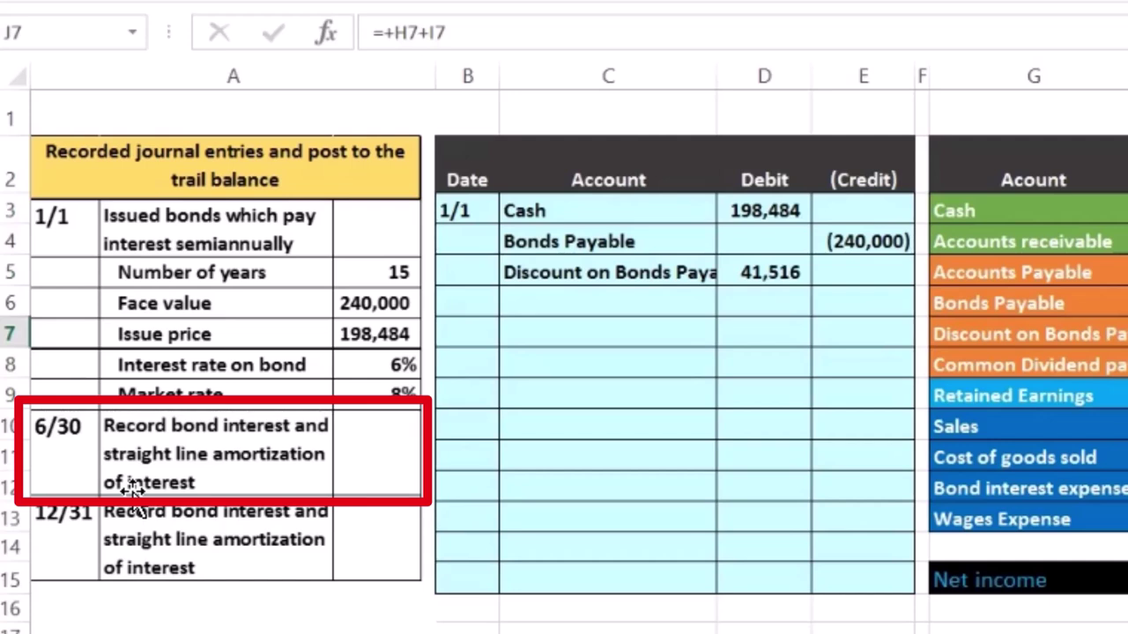
click(467, 330)
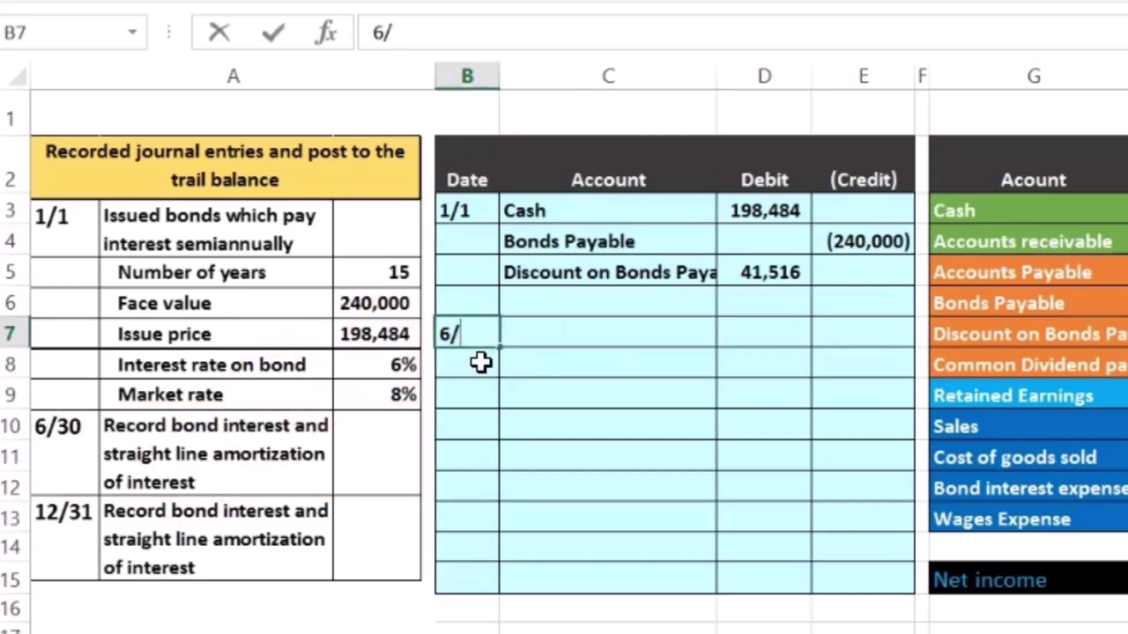
key(Right)
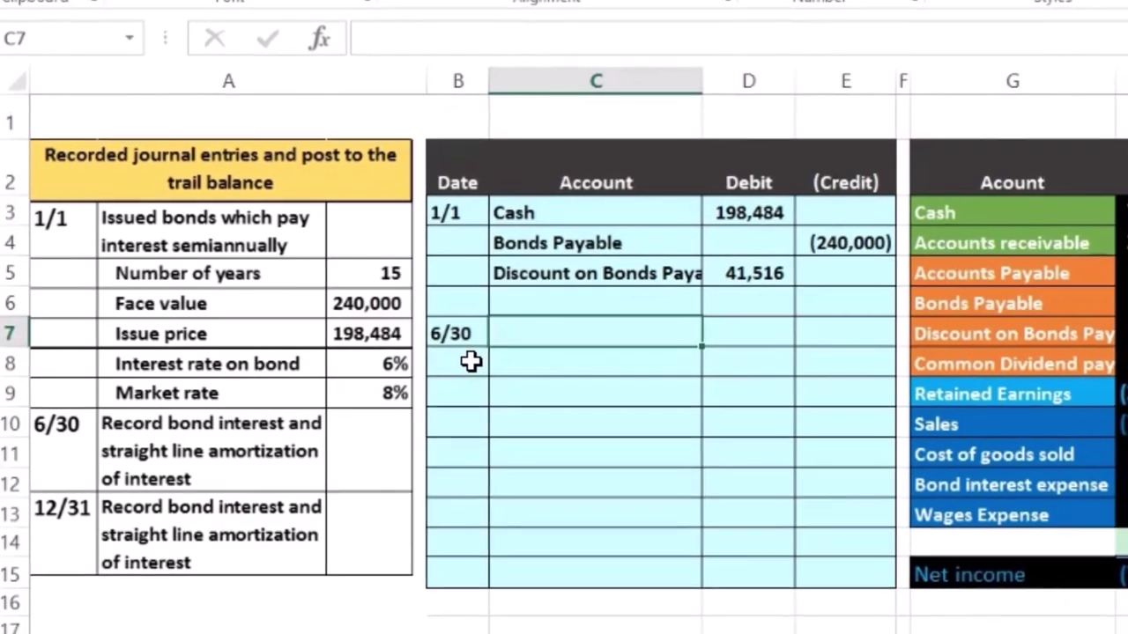
- Copy the Cash account name from the trial balance and paste it as values into C8 of the 6/30 entry
key(Up)
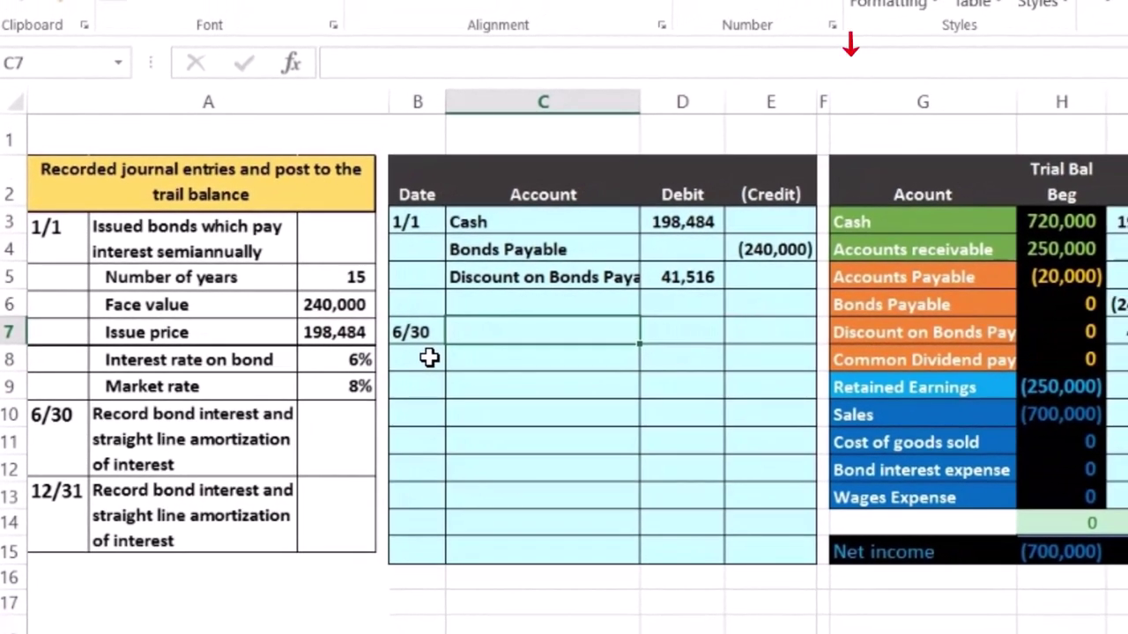
click(726, 249)
key(ctrl+c)
click(877, 225)
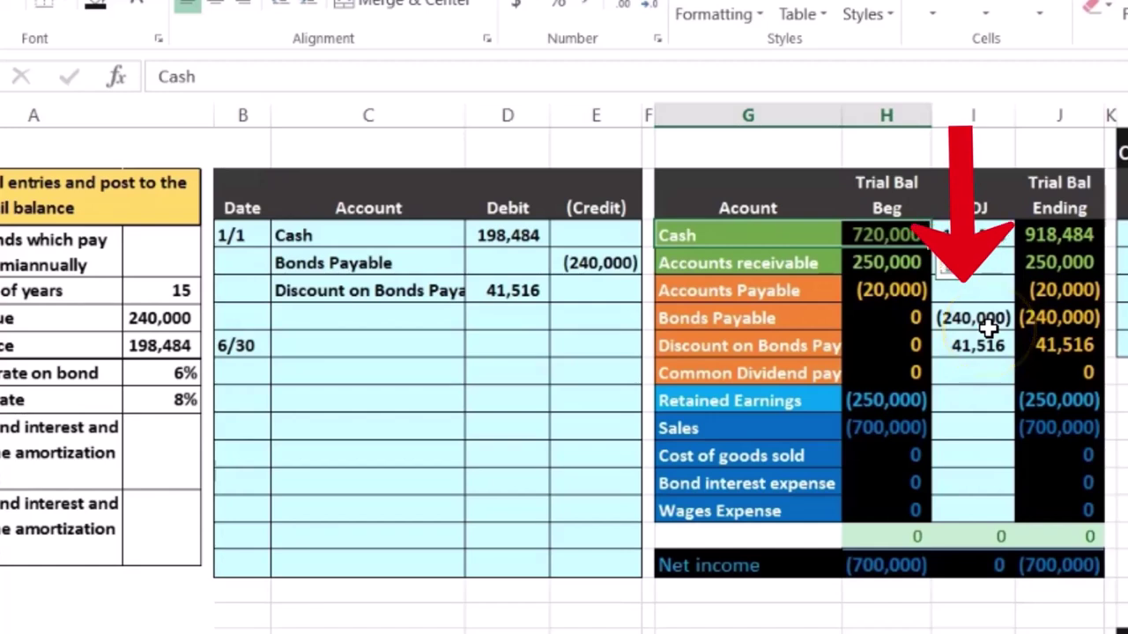
click(738, 237)
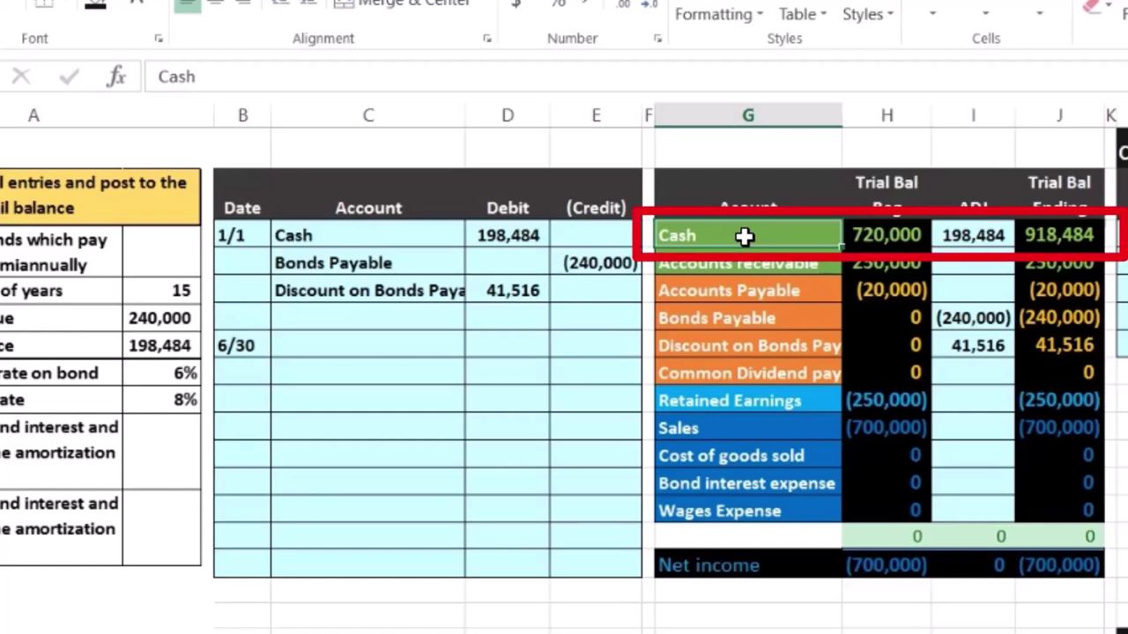
right_click(744, 236)
click(780, 278)
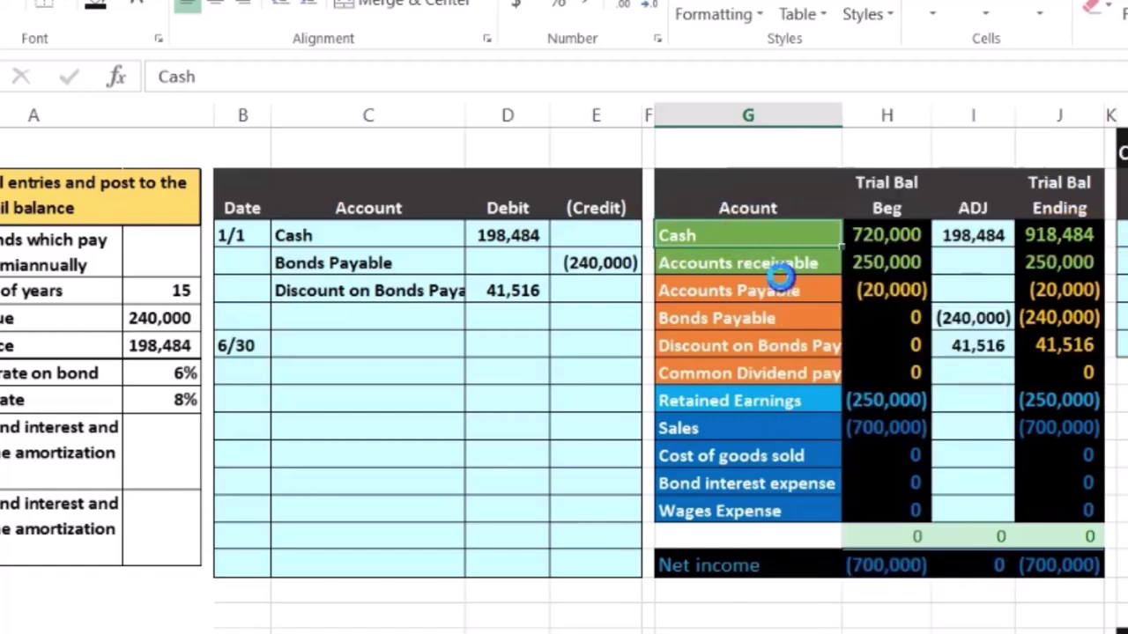
click(327, 366)
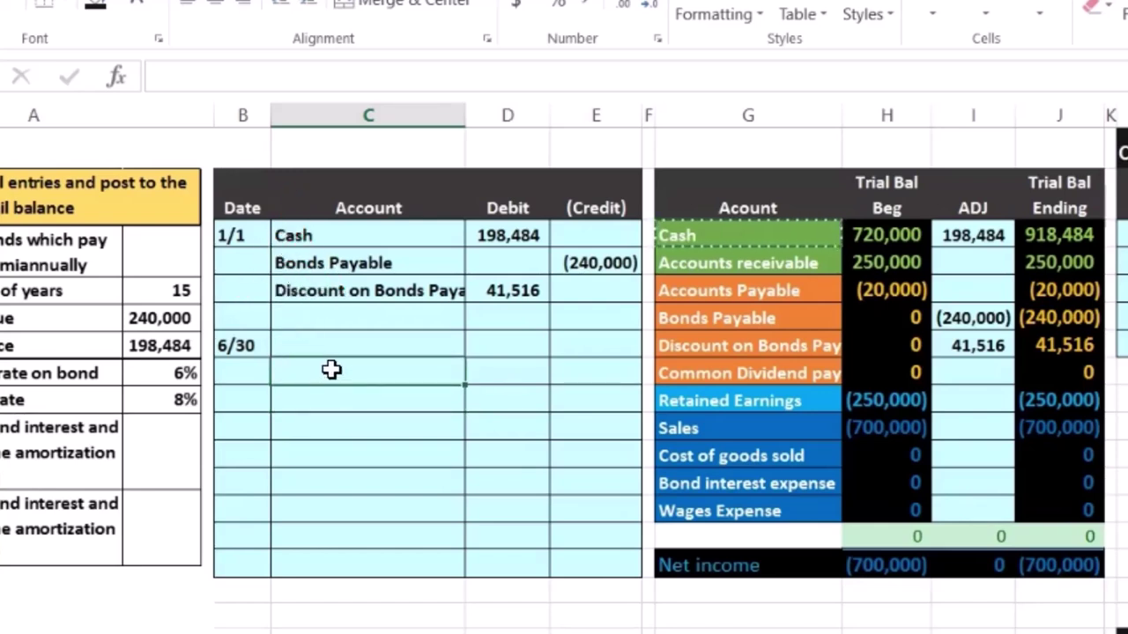
right_click(332, 371)
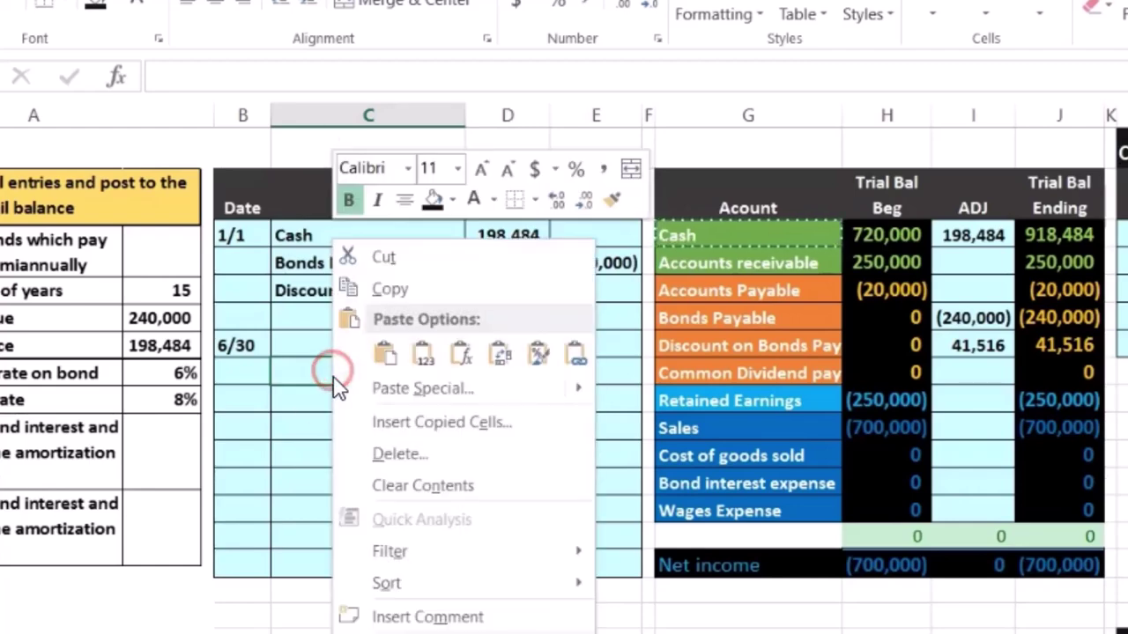
click(421, 358)
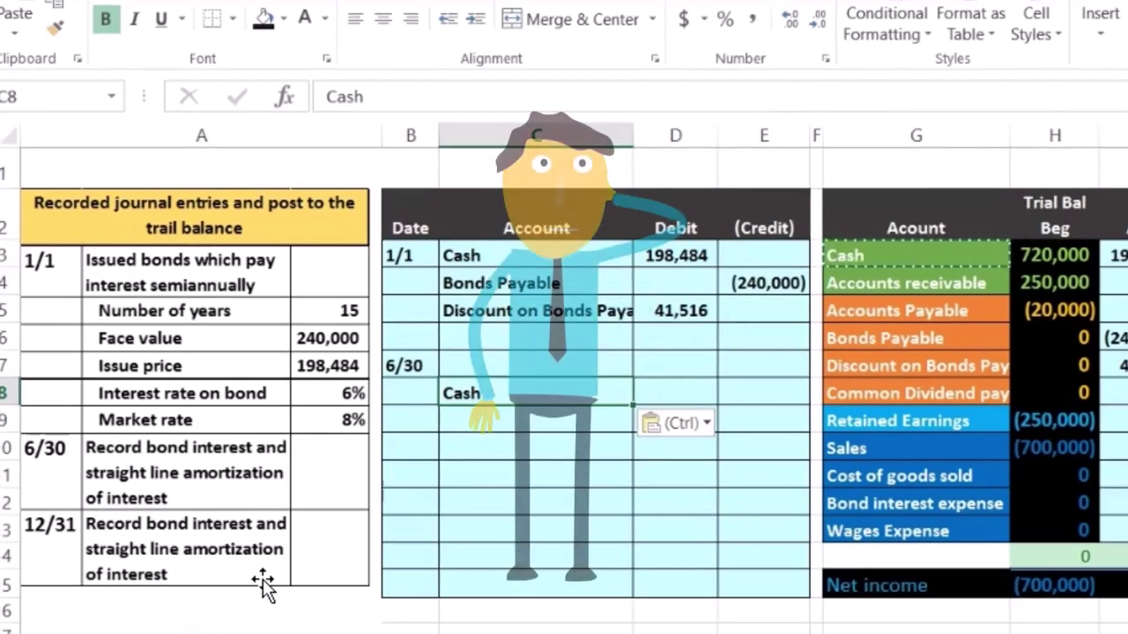
- Select credit cell E8, then switch to Calculator and compute the bonds' annual interest as 240000 × .06
key(Right)
key(Right)
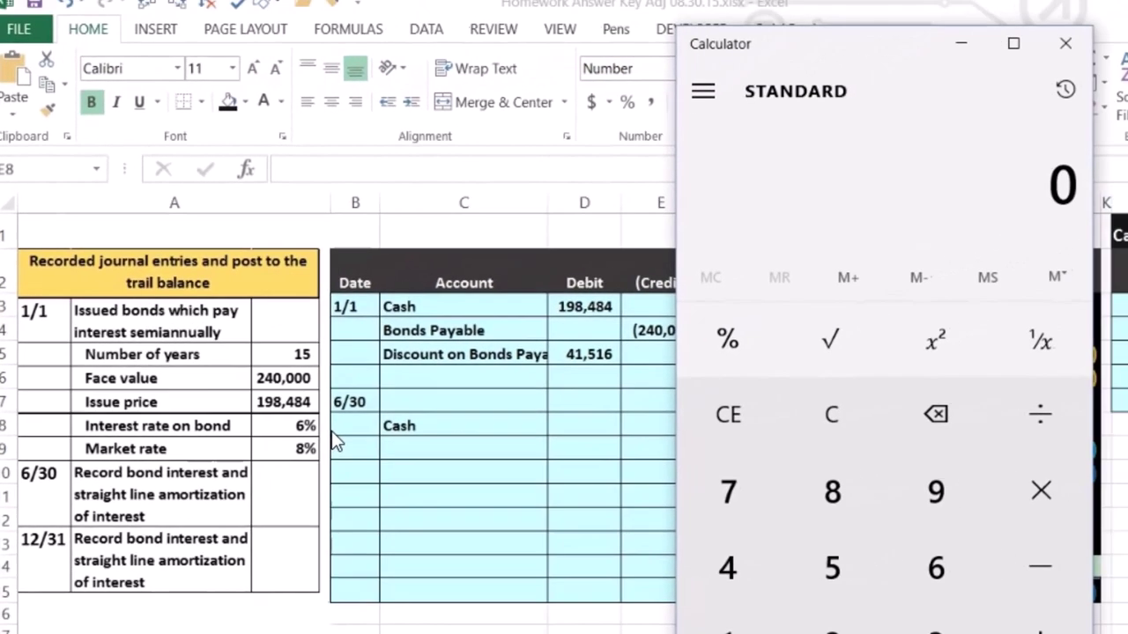
click(328, 402)
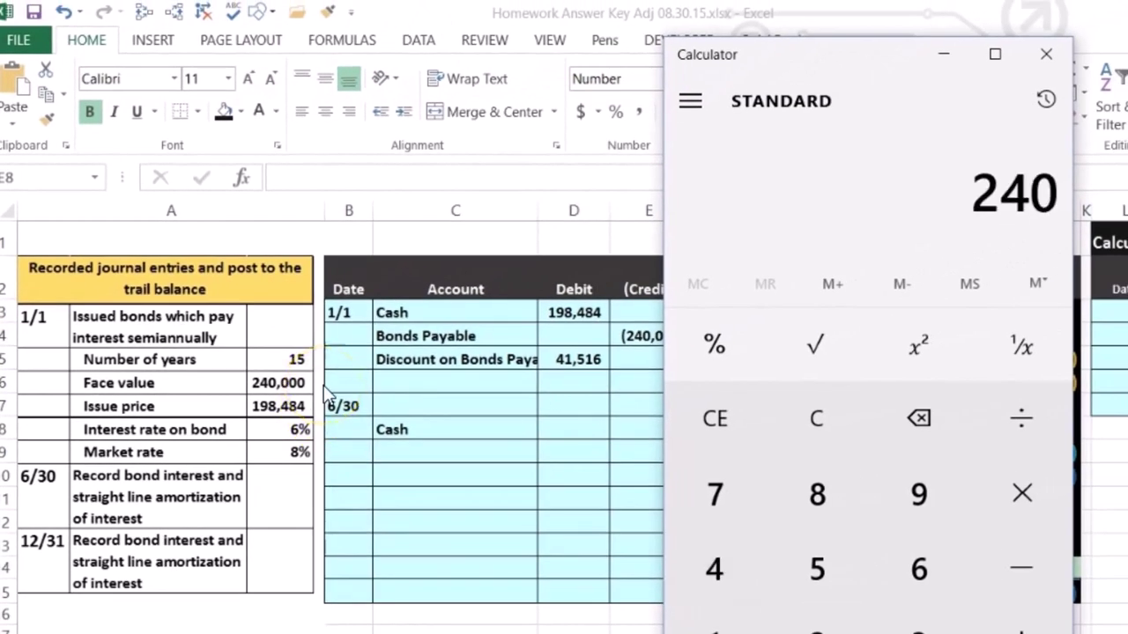
key(asterisk)
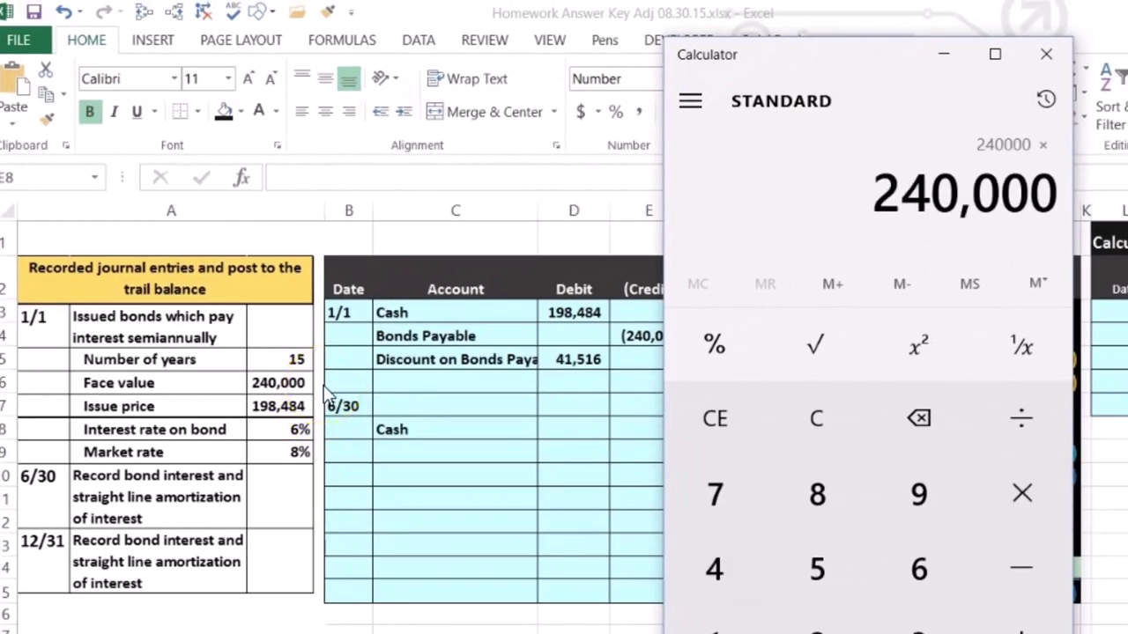
text(.06)
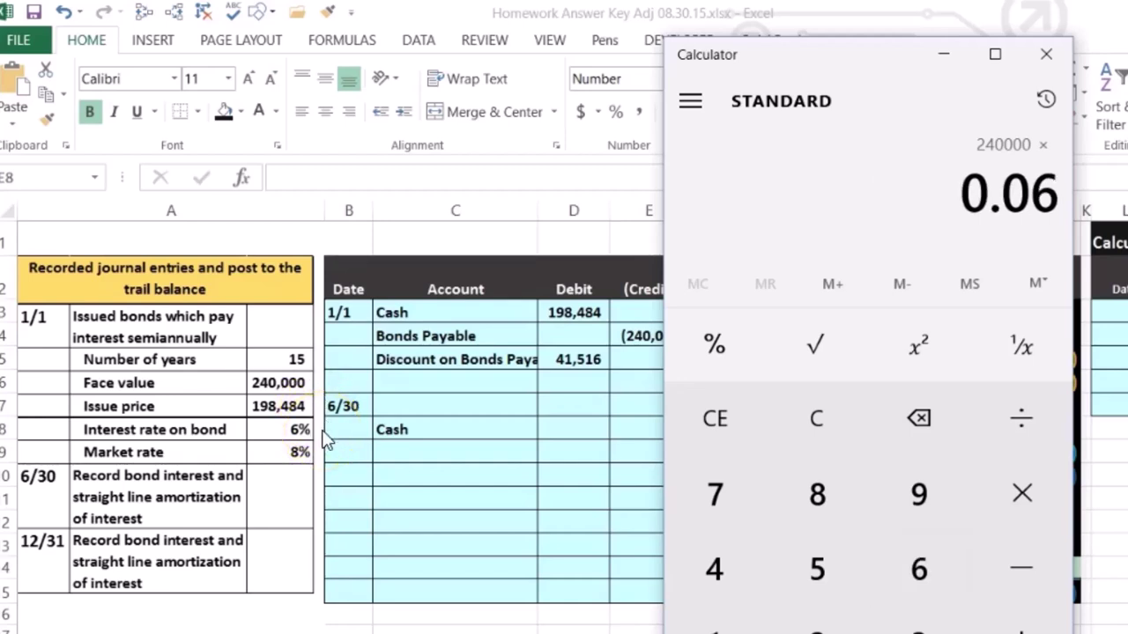
key(Return)
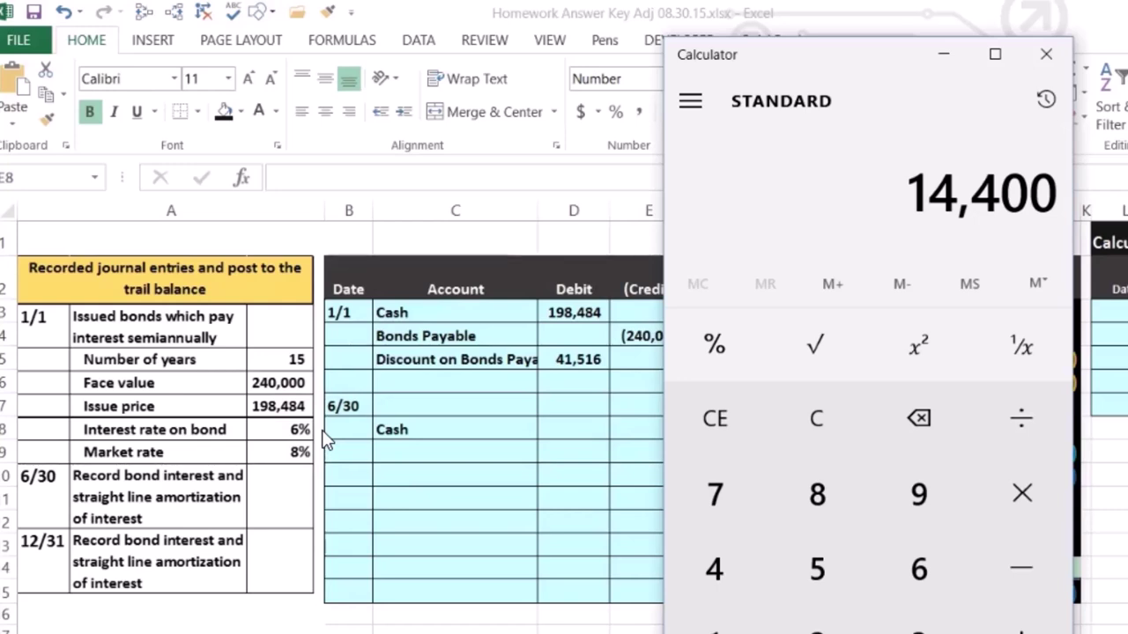